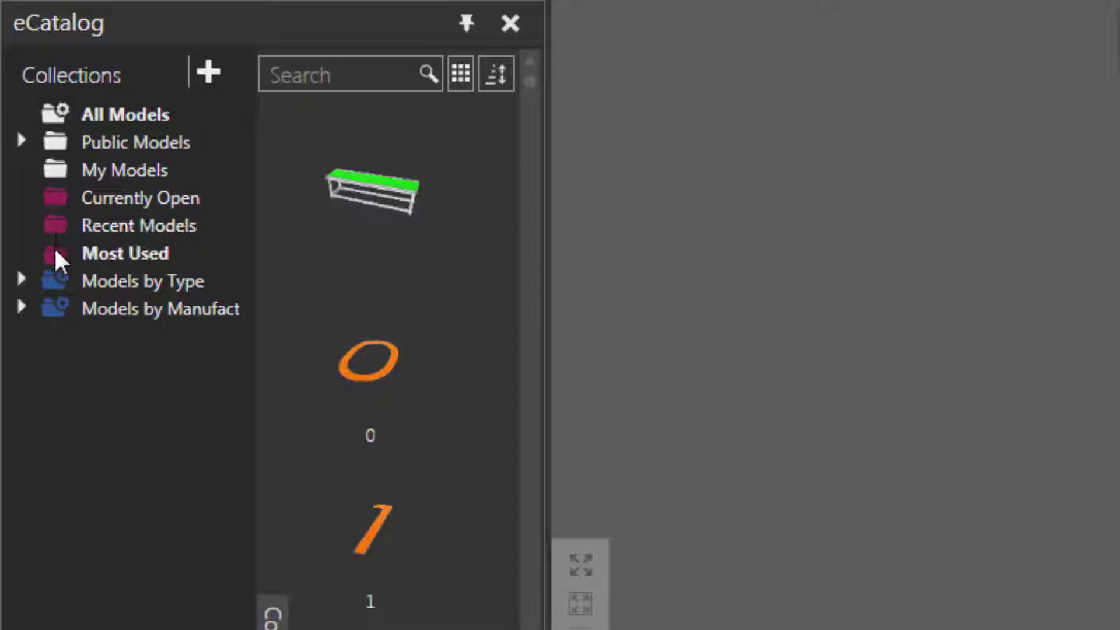
- Preview the Most Used, Recent Models and Currently Open collections in turn
left_click(175, 254)
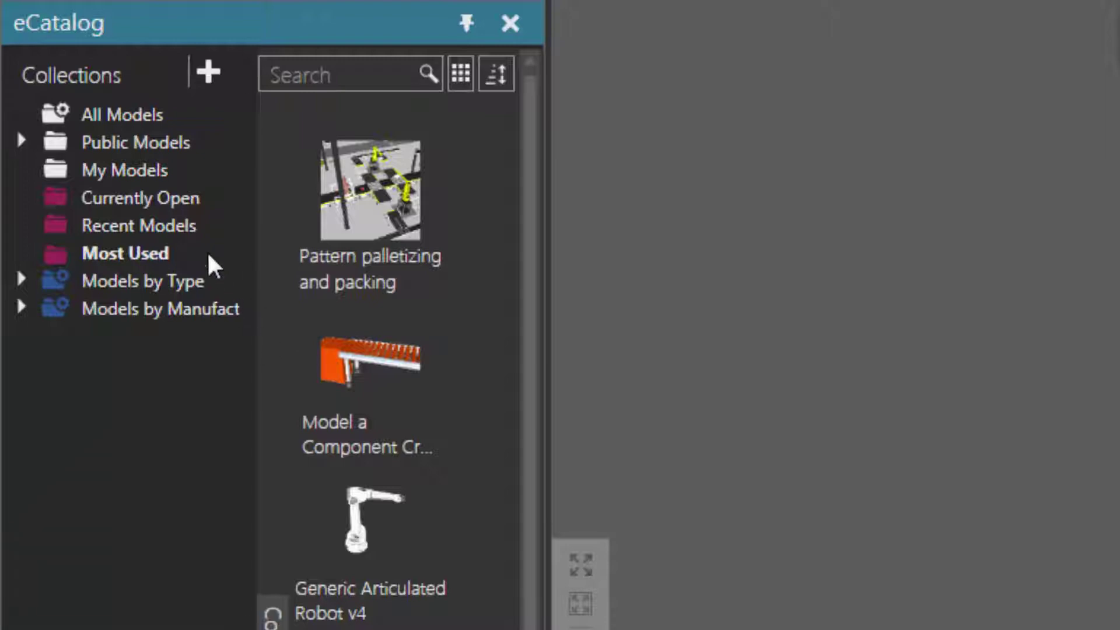
left_click(184, 230)
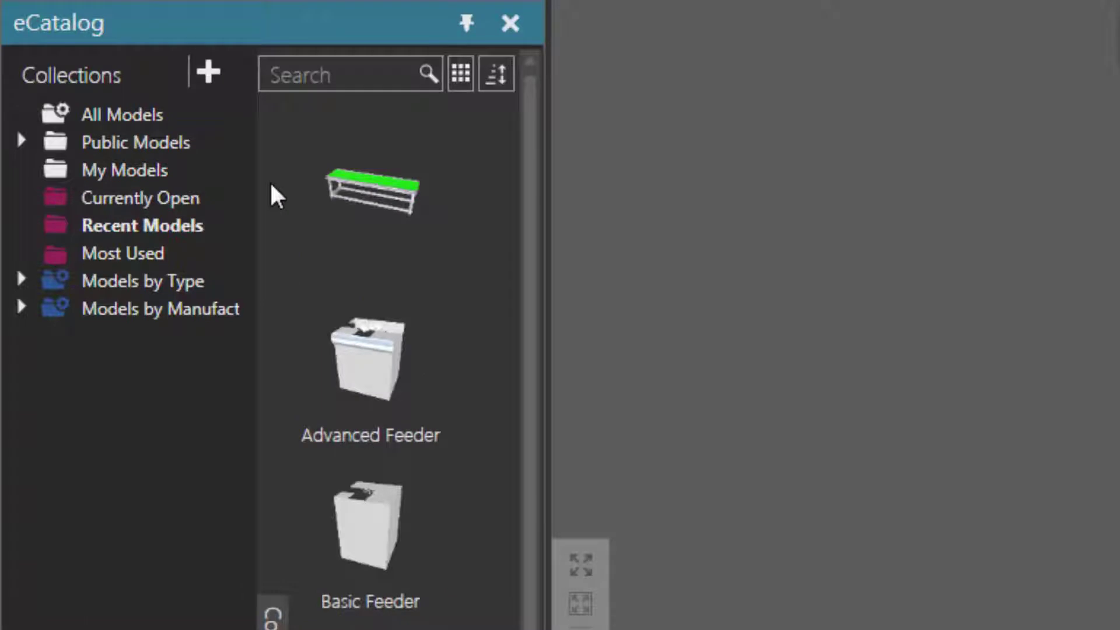
left_click(190, 200)
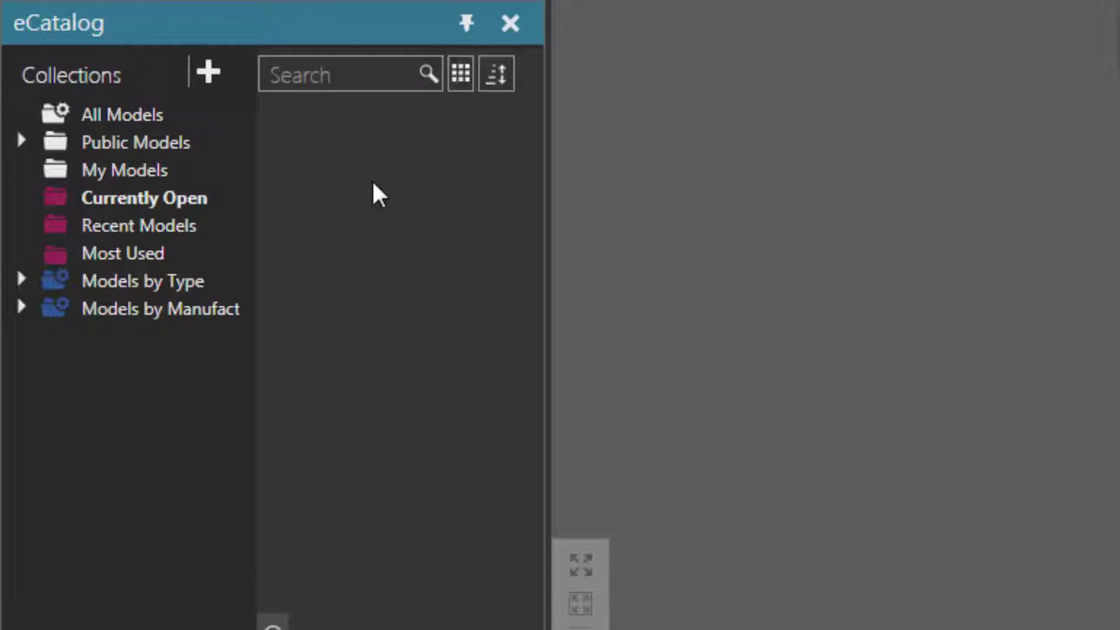
- Load the Pattern palletizing and packing layout from Models by Type > Demo Layouts
left_click(21, 281)
left_click(176, 532)
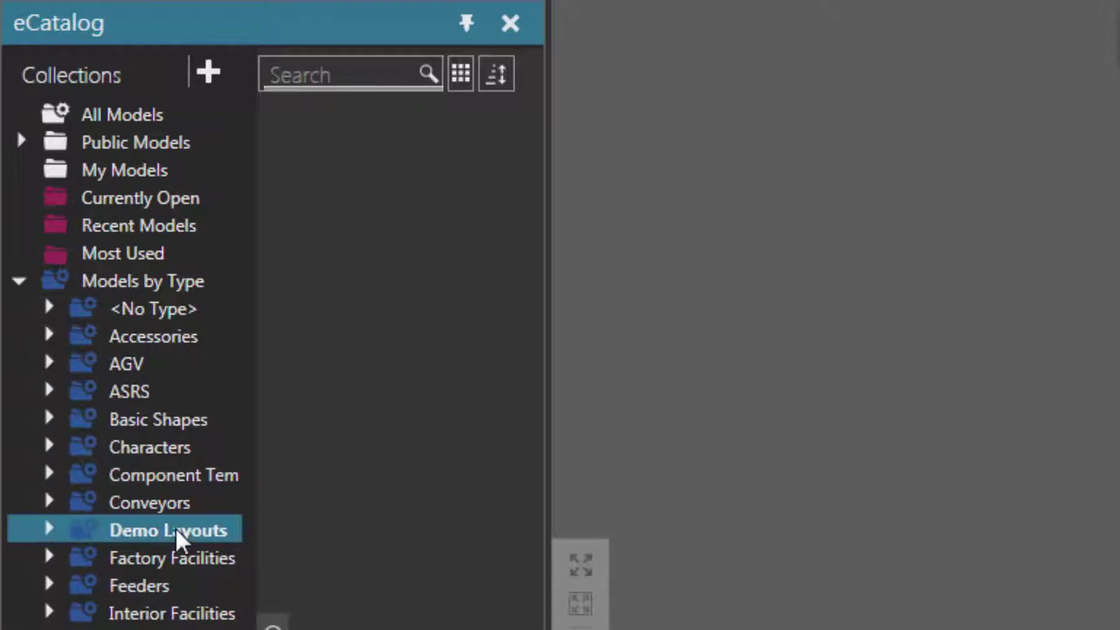
left_click_drag(535, 167, 535, 591)
scroll(536, 591, "down", 5)
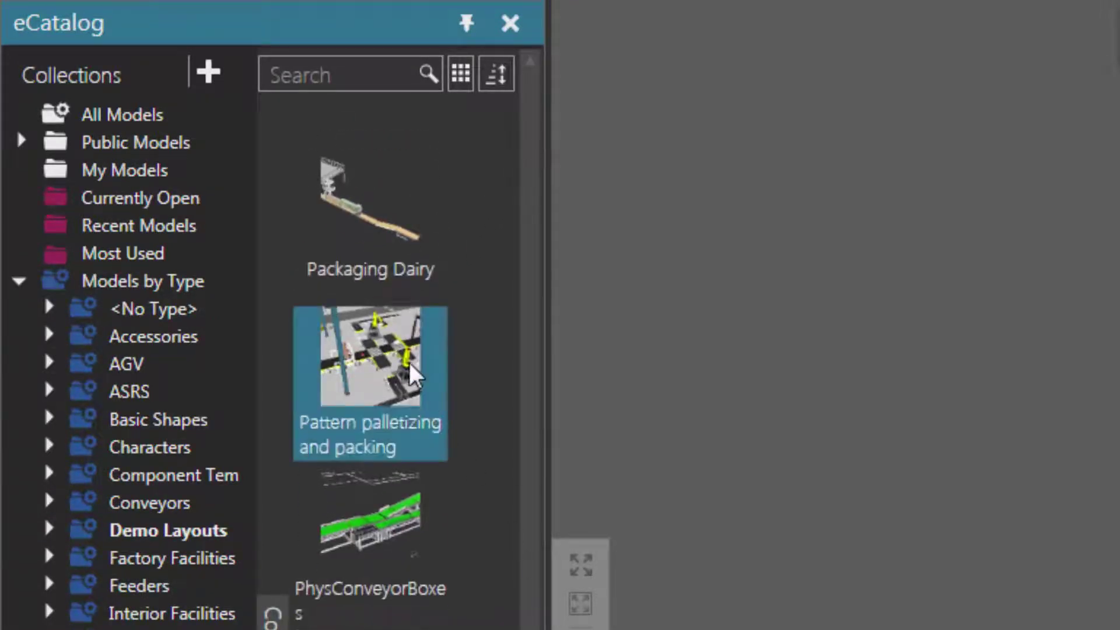
left_click(407, 371)
double_click(373, 366)
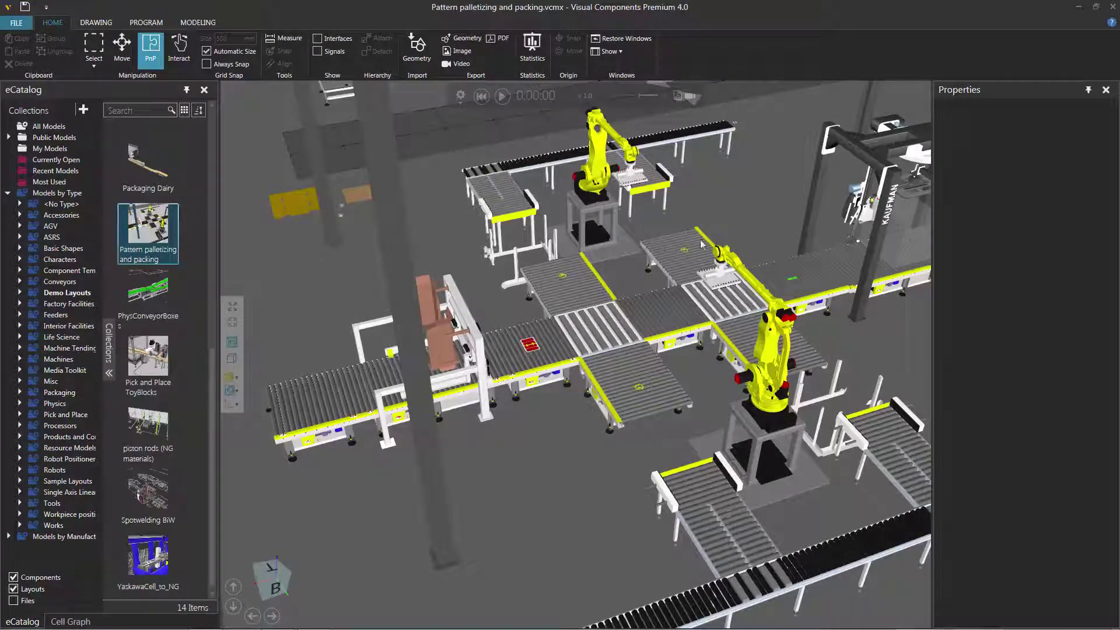
- Select all 97 components with Ctrl+A and review them in the Cell Graph, then return to eCatalog
key("ctrl+a")
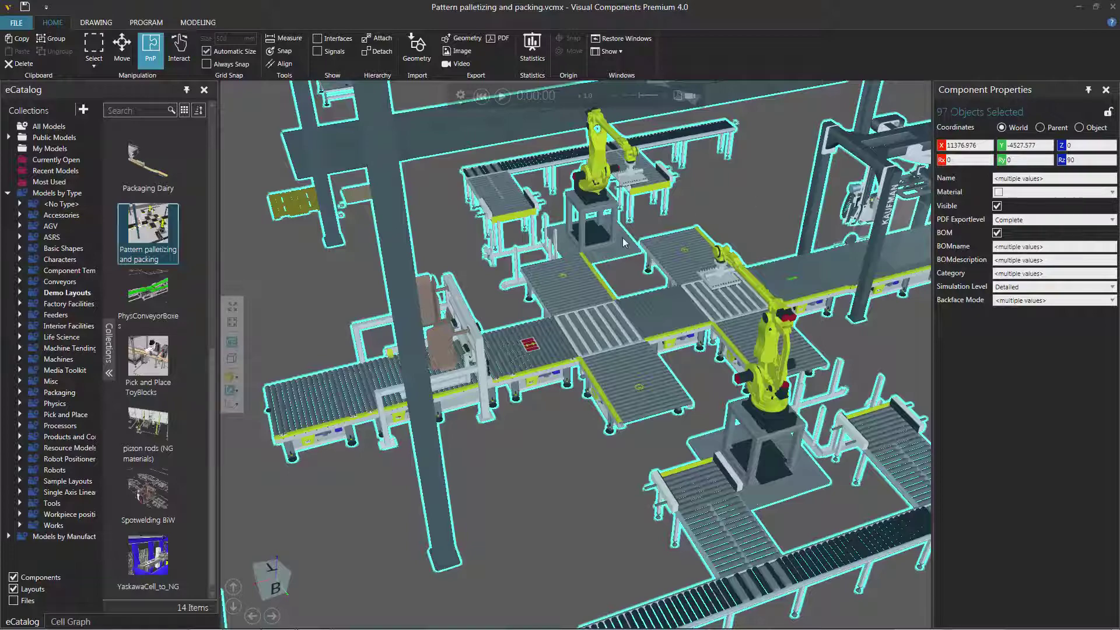
left_click(71, 622)
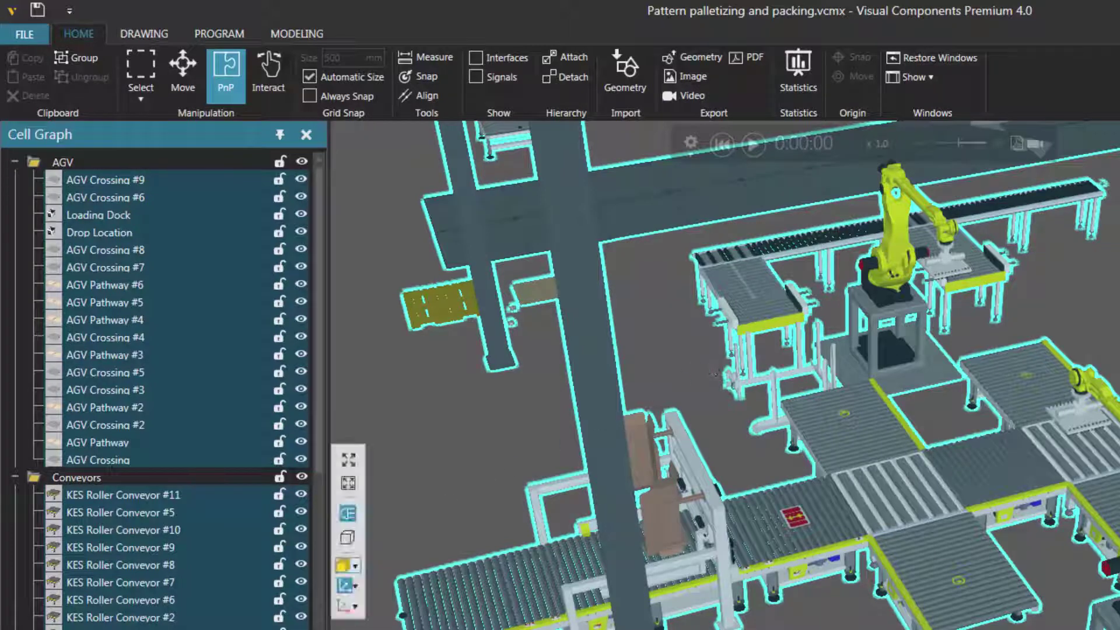
left_click(53, 628)
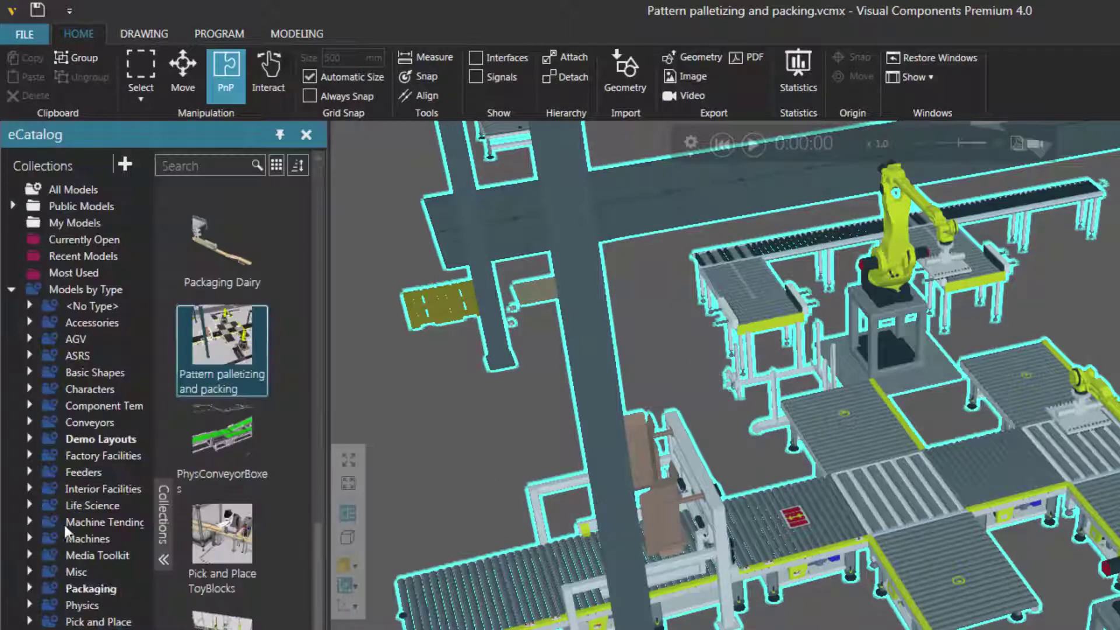
- List the layout's 30 models, including AGV Controller and AGV Pathway, under Currently Open
left_click(104, 241)
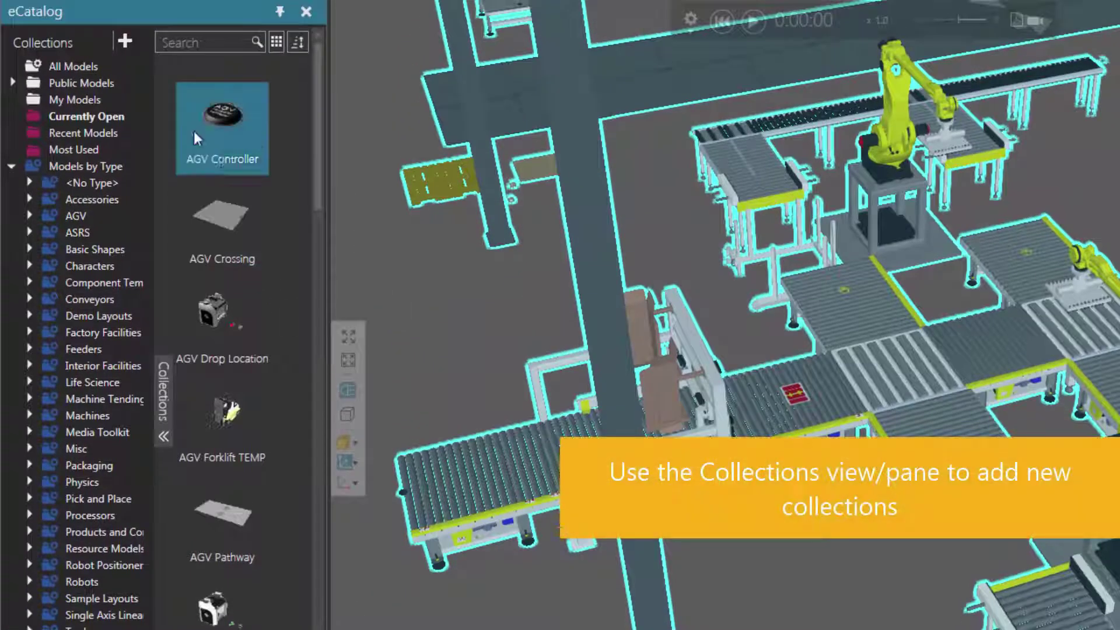
- Add the empty Collection 001 from the Collections + menu and collapse Models by Type
left_click(125, 41)
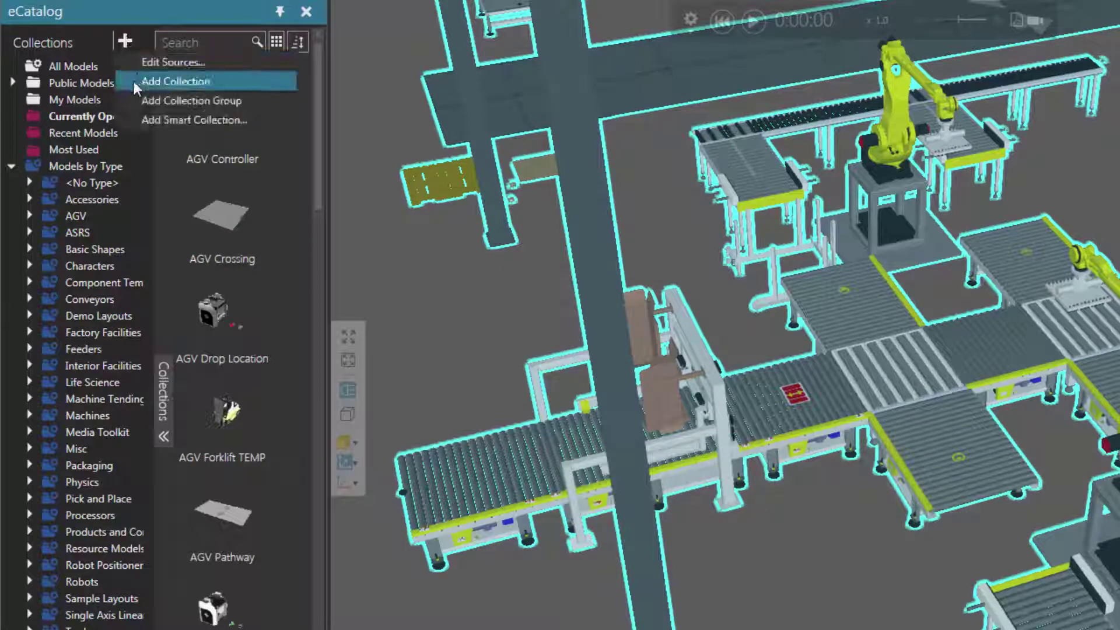
left_click(175, 81)
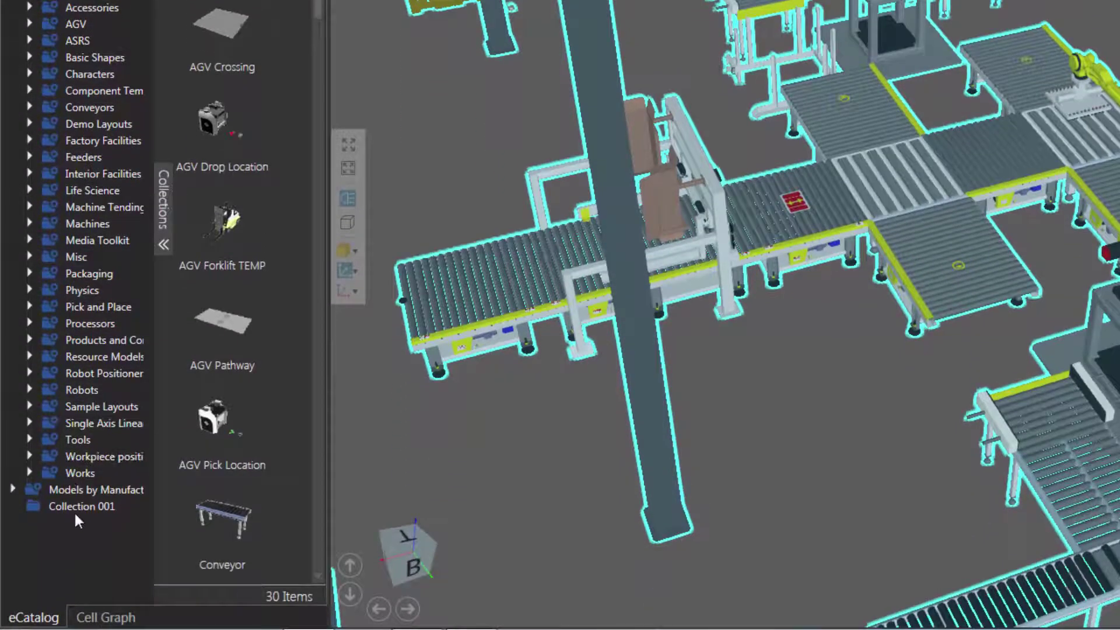
left_click(69, 506)
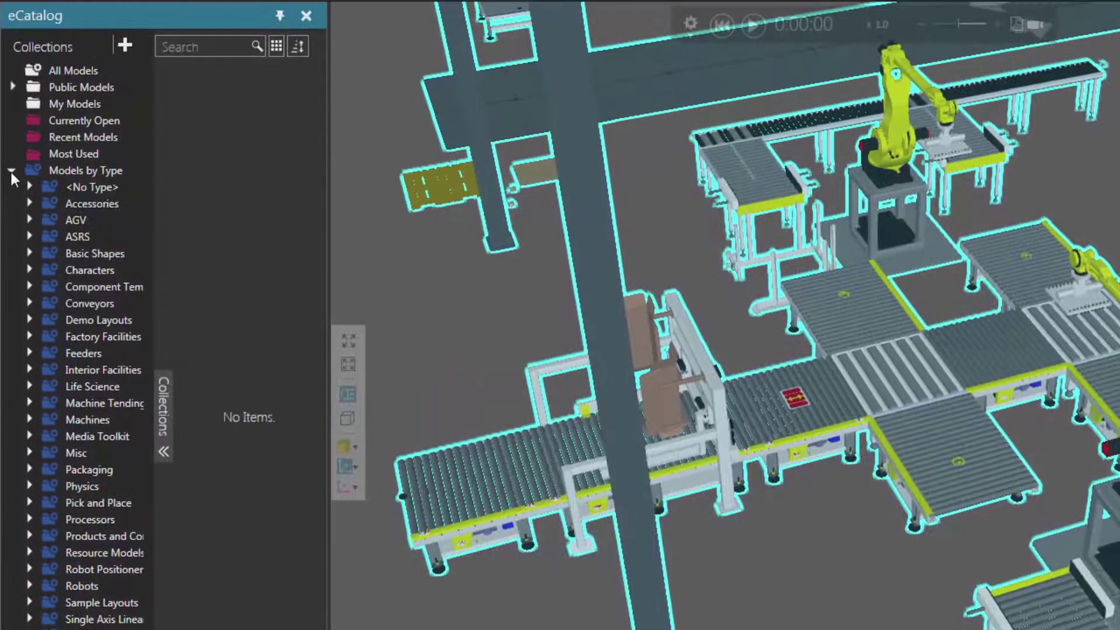
left_click(12, 171)
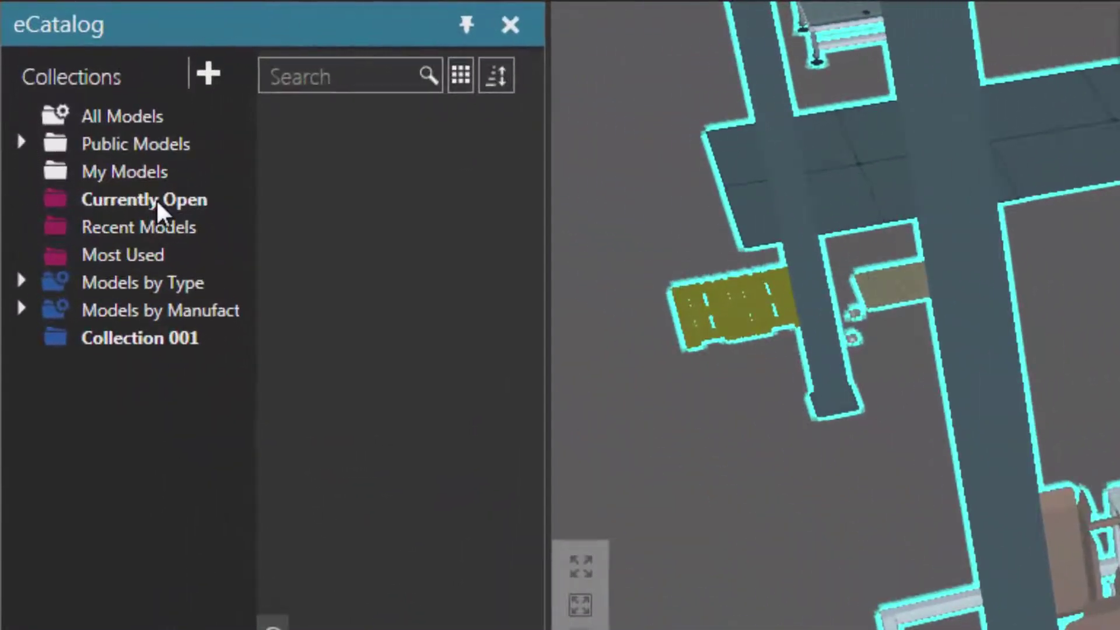
- Drag the AGV Controller from Currently Open onto Collection 001 and view that collection
left_click(178, 201)
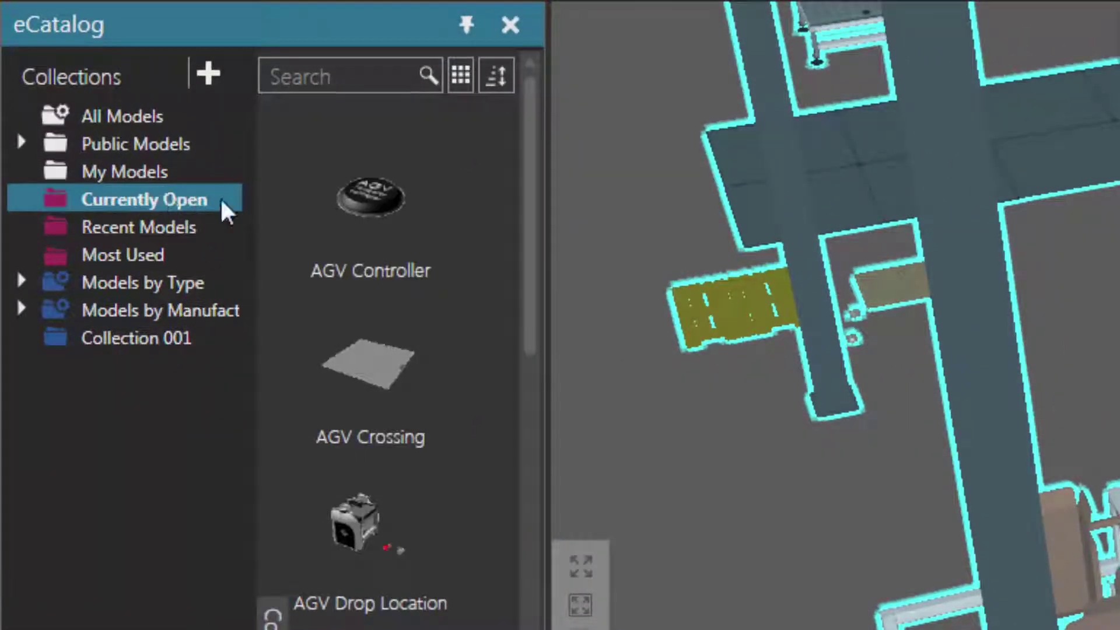
left_click(375, 223)
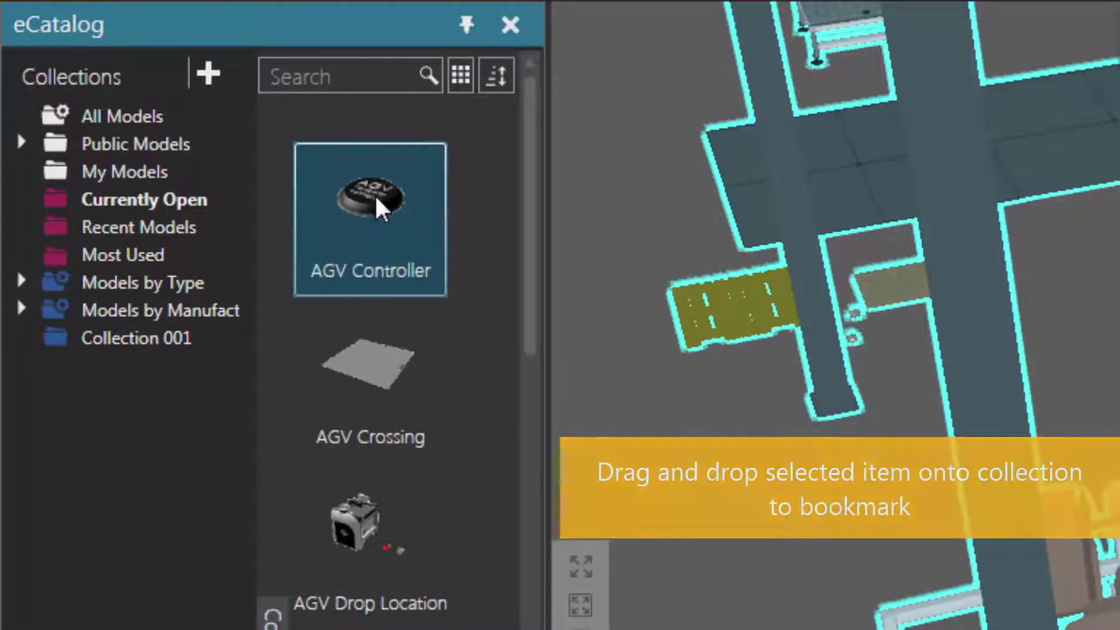
left_click_drag(376, 197, 118, 339)
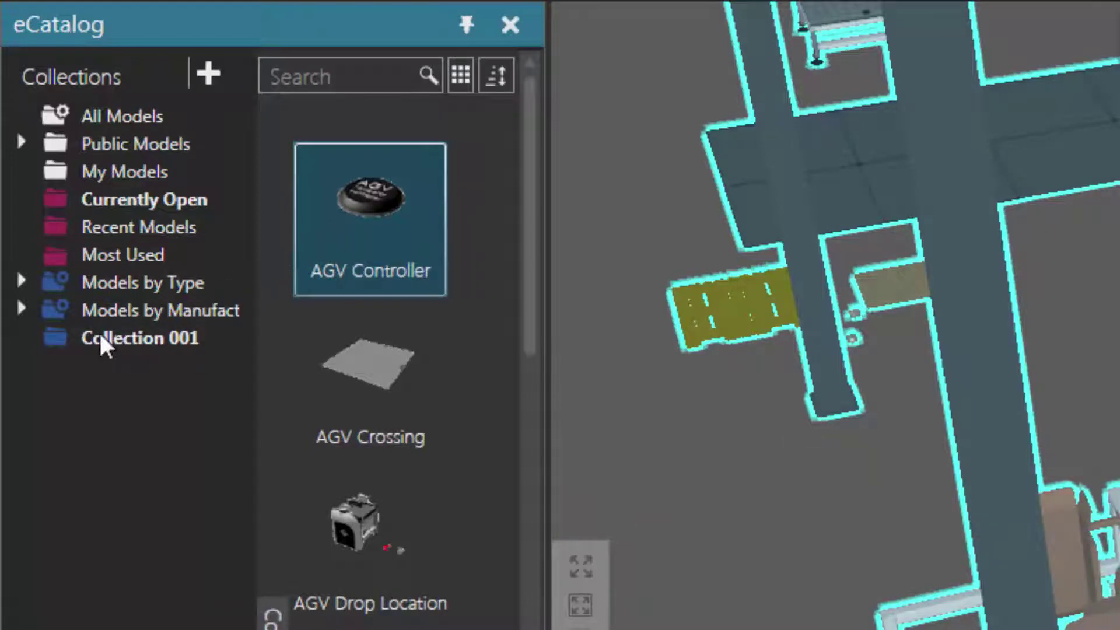
left_click(101, 339)
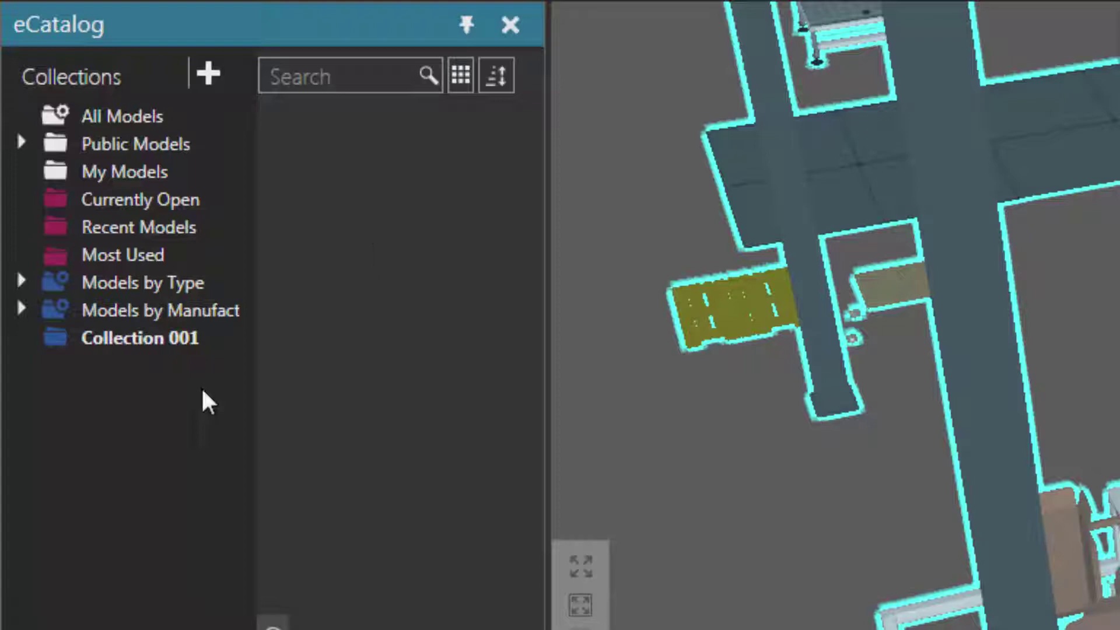
- Turn on Show Deprecated Components so AGV Controller appears in Collection 001
right_click(90, 417)
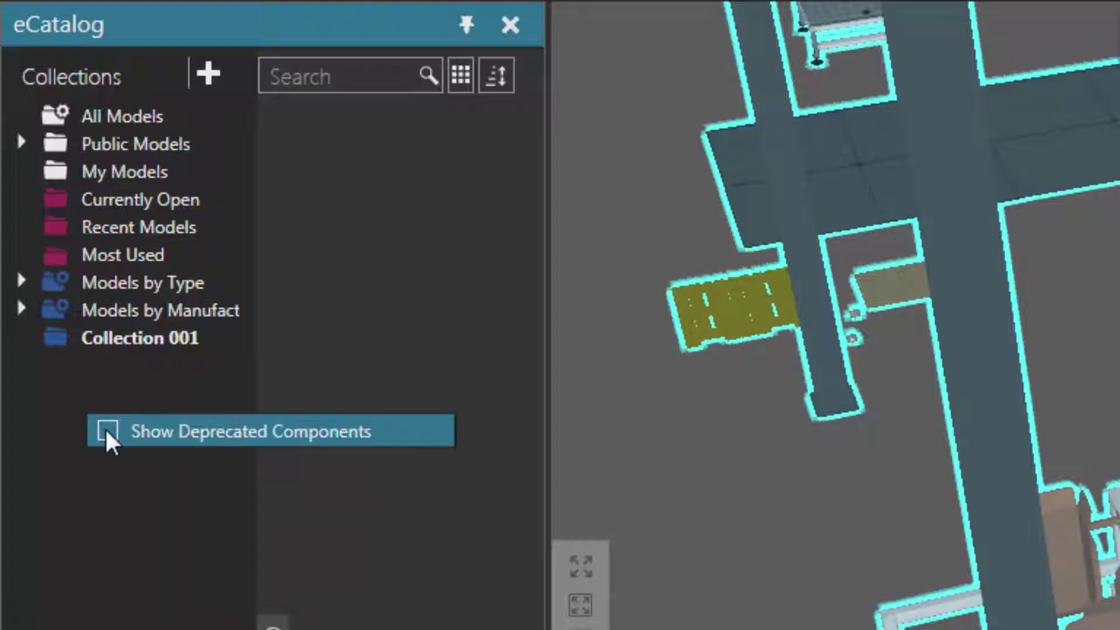
left_click(107, 435)
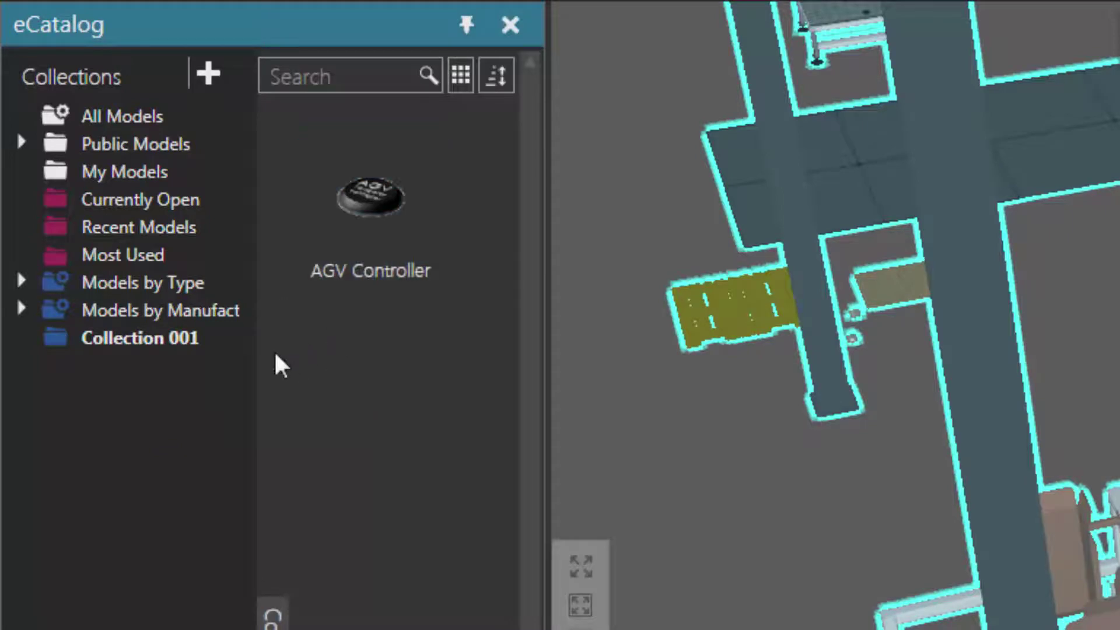
left_click(172, 344)
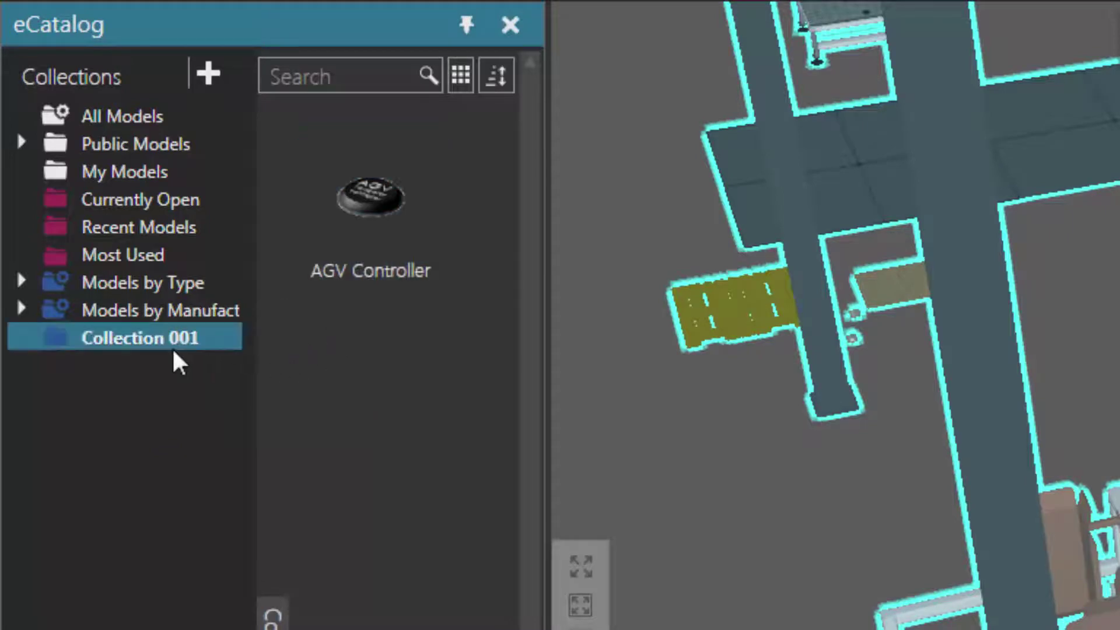
- Ctrl-select KES Pallet Dispenser and KES Multi-Lane Conveyor in Currently Open and drag both into Collection 001
left_click(172, 210)
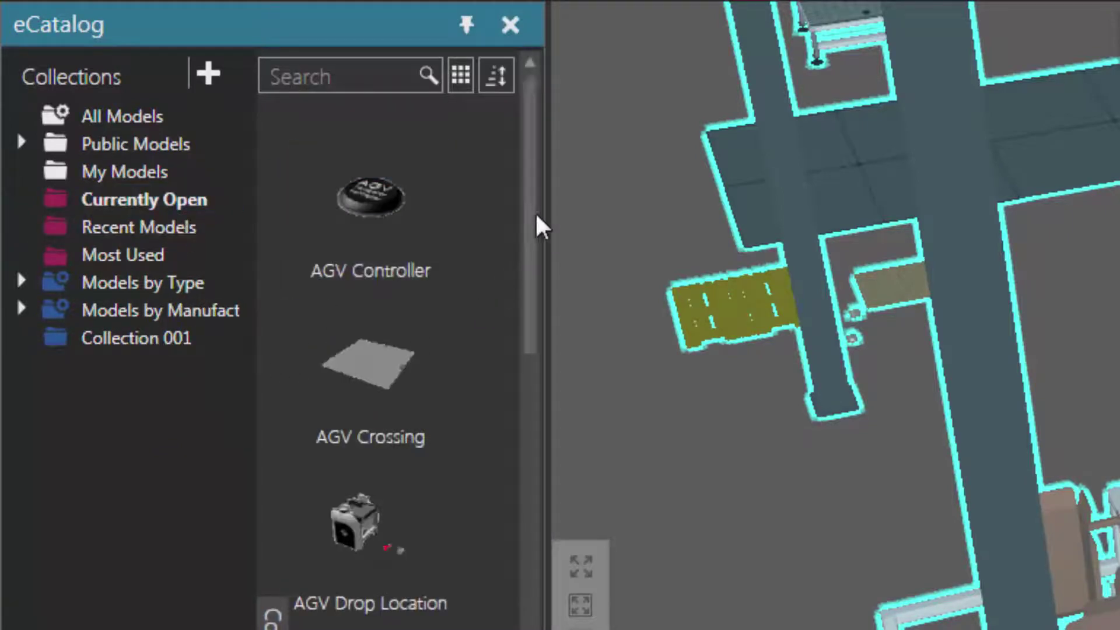
left_click(527, 380)
left_click_drag(526, 380, 525, 629)
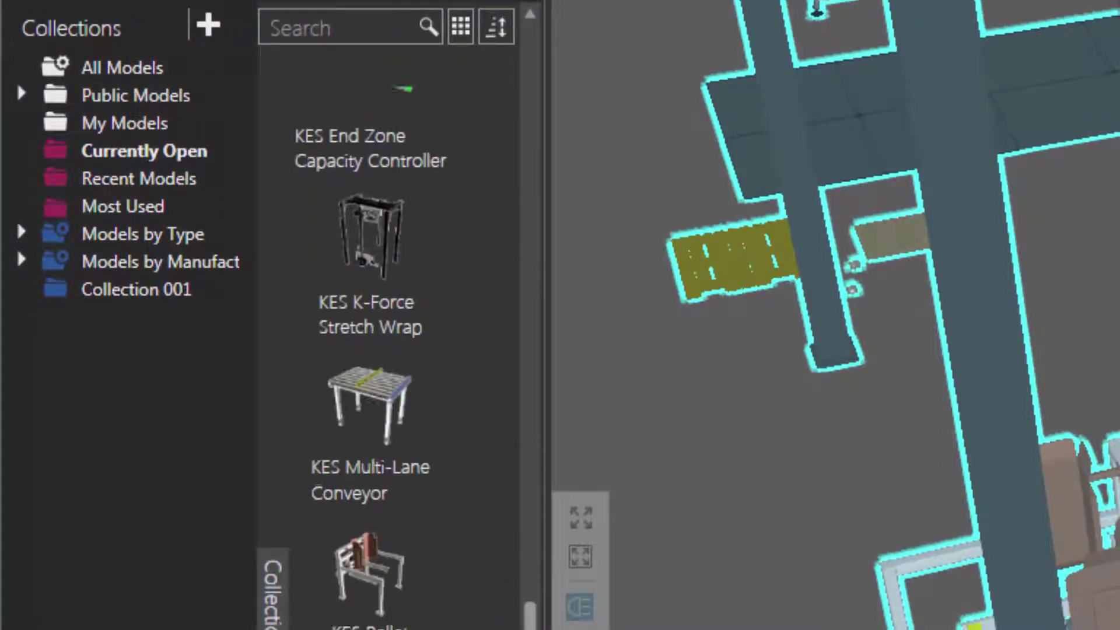
left_click(413, 562)
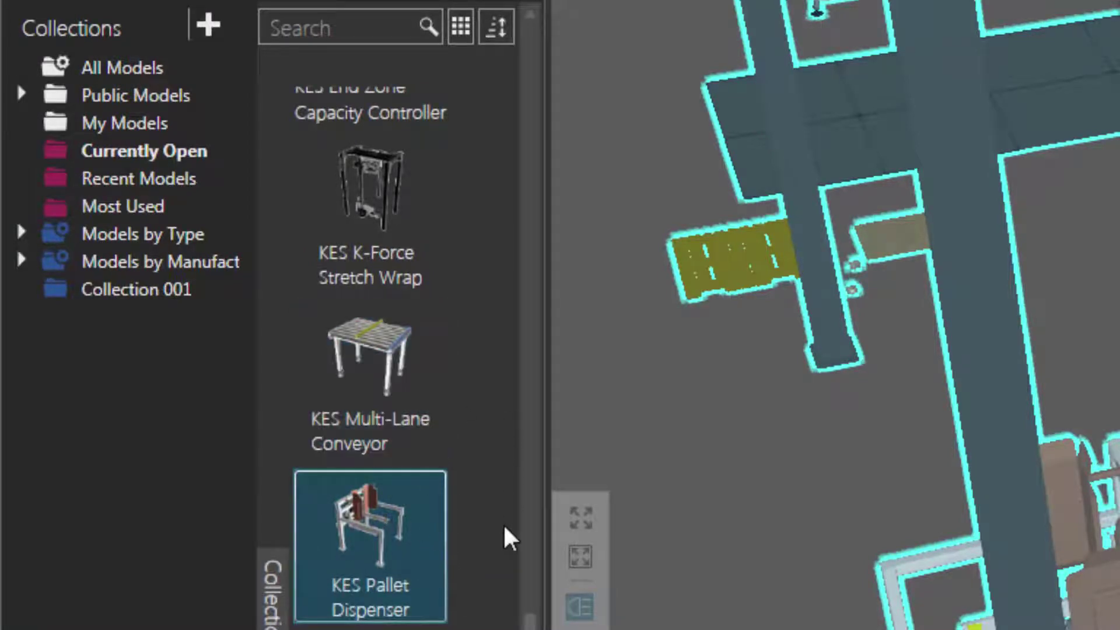
key("ctrl")
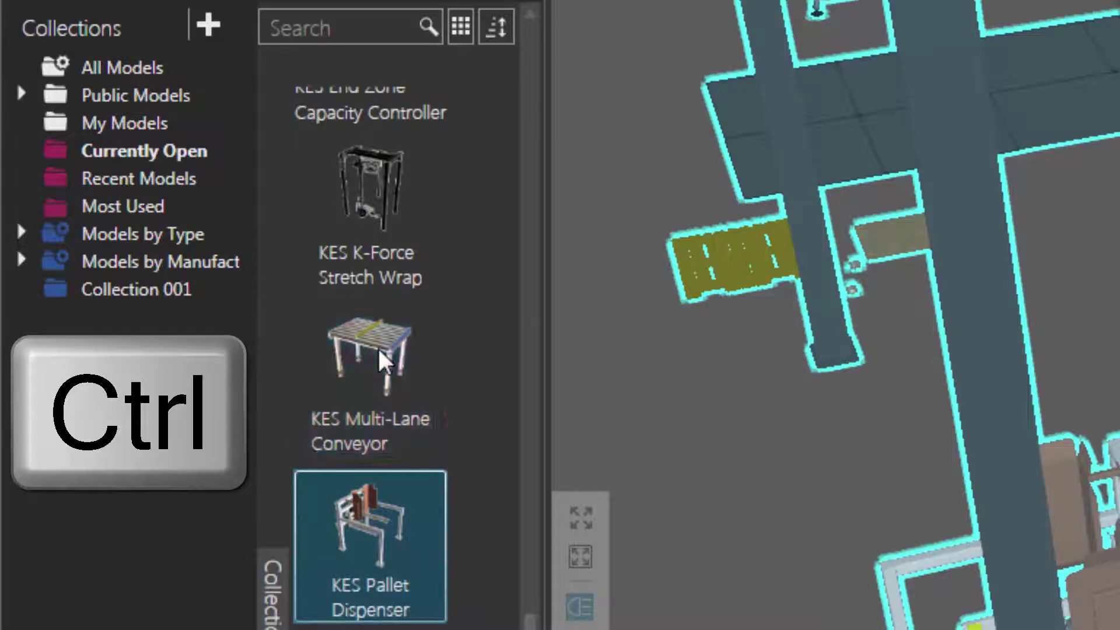
left_click(402, 377, "ctrl")
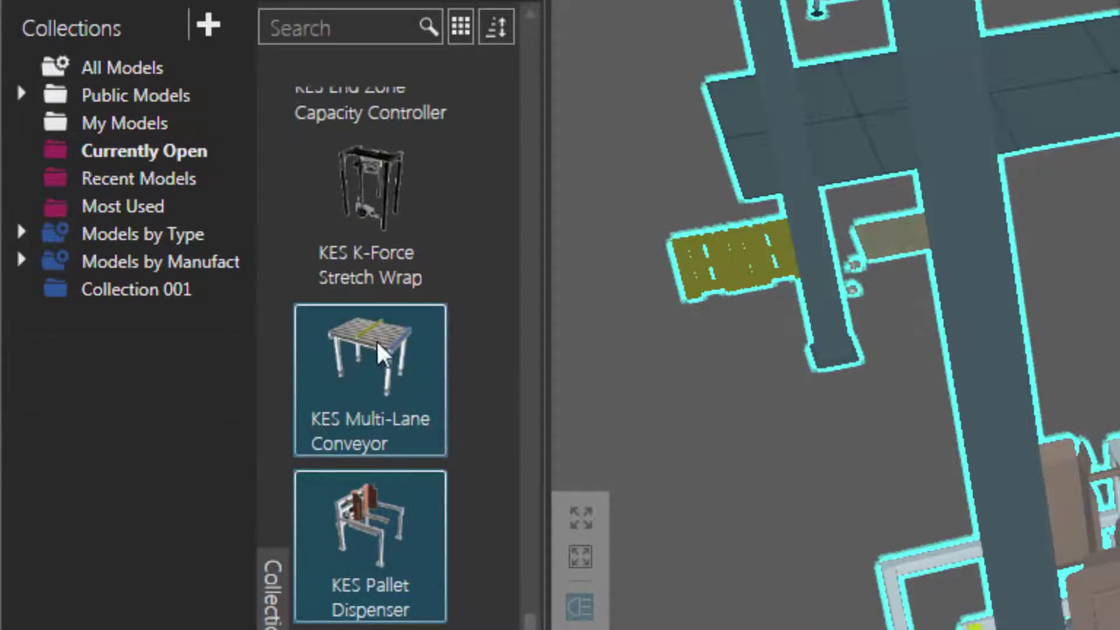
left_click_drag(385, 359, 137, 295)
left_click(108, 294)
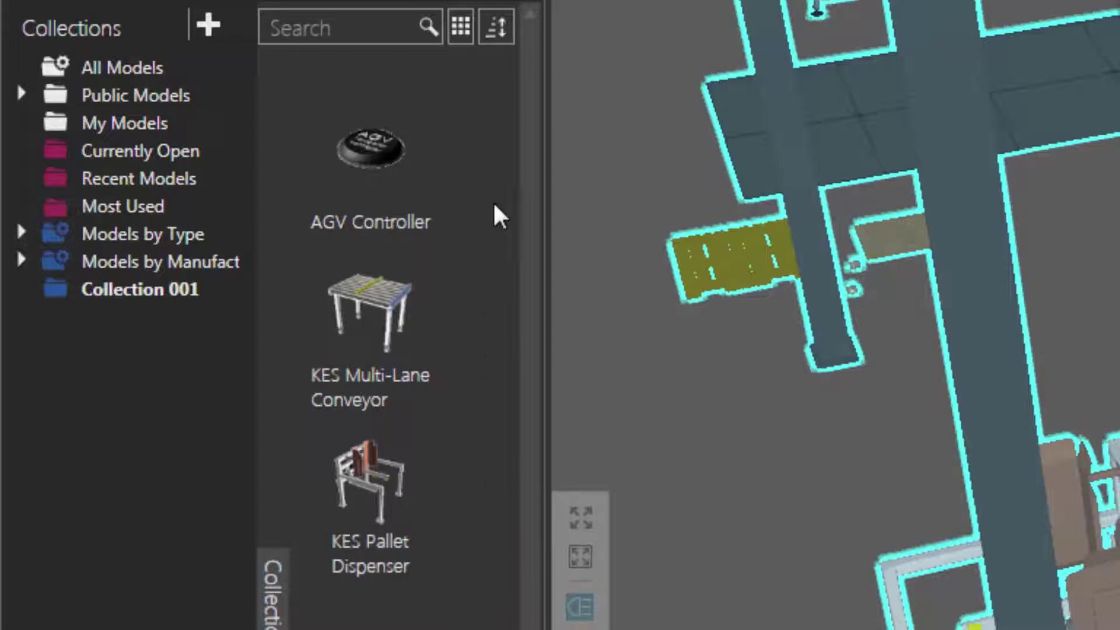
- Replace the name Collection 001 with 'Favorites'
double_click(136, 292)
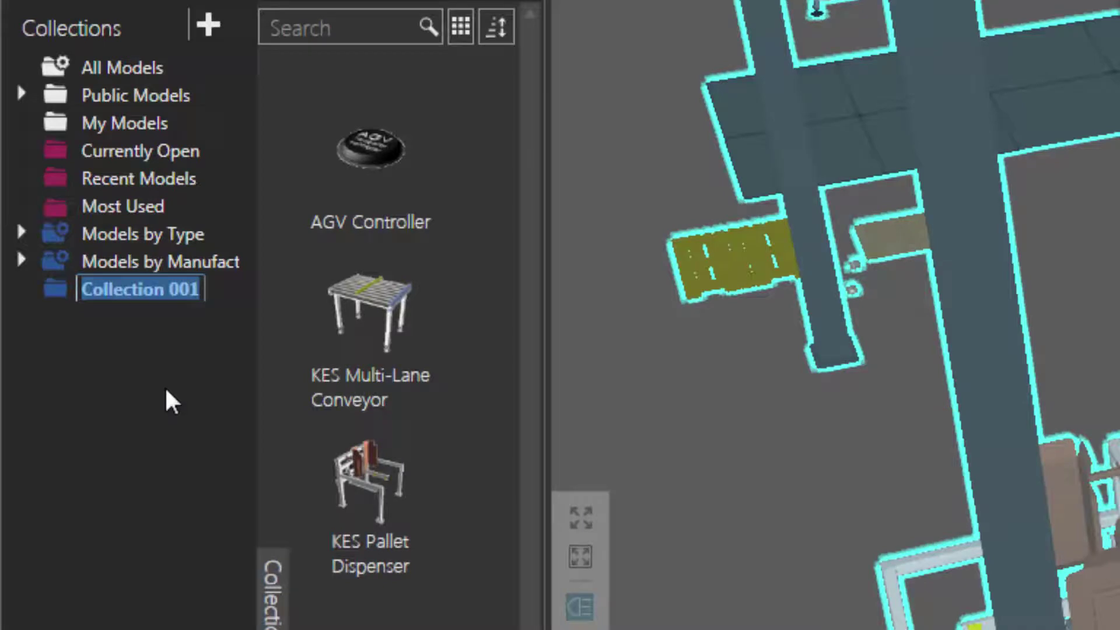
type("Favorites")
key("Return")
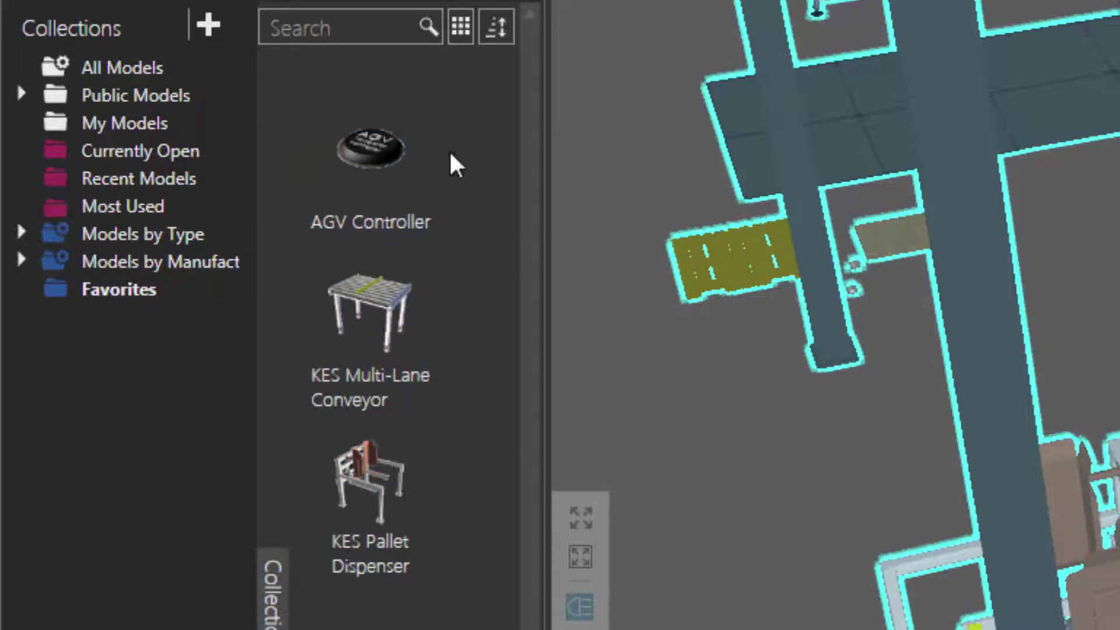
- Remove AGV Controller from Favorites and turn off Show Deprecated Components
right_click(374, 149)
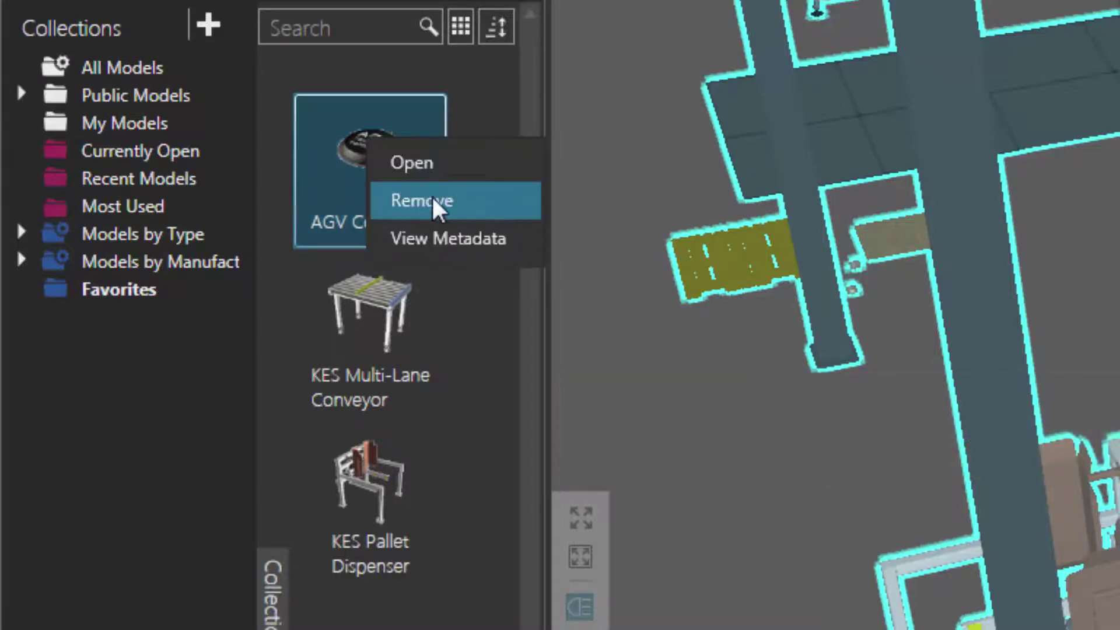
left_click(470, 197)
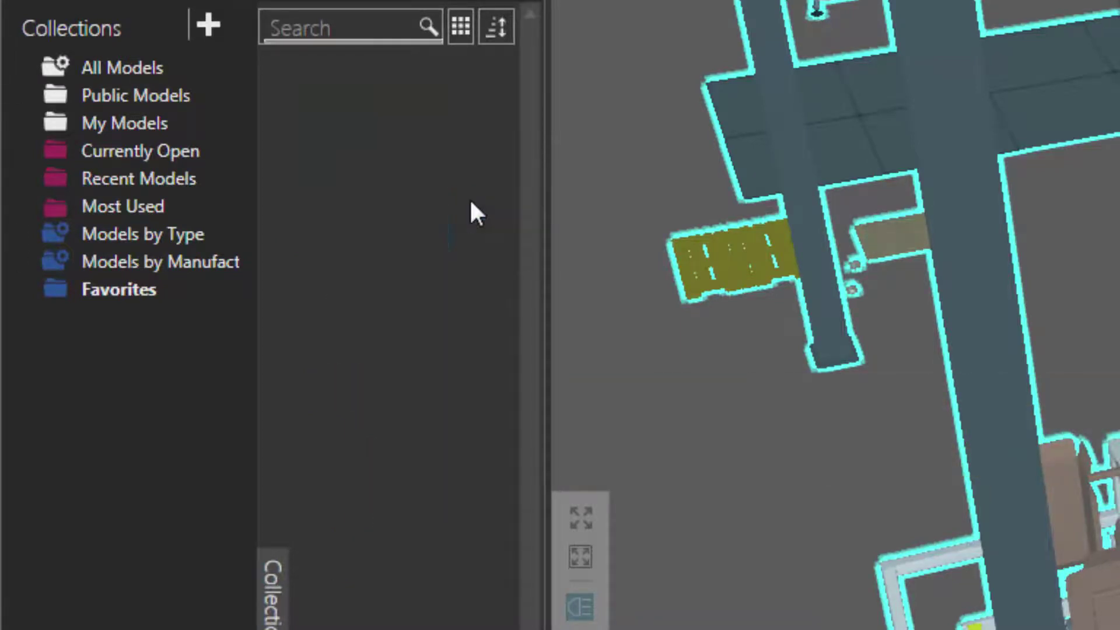
right_click(120, 395)
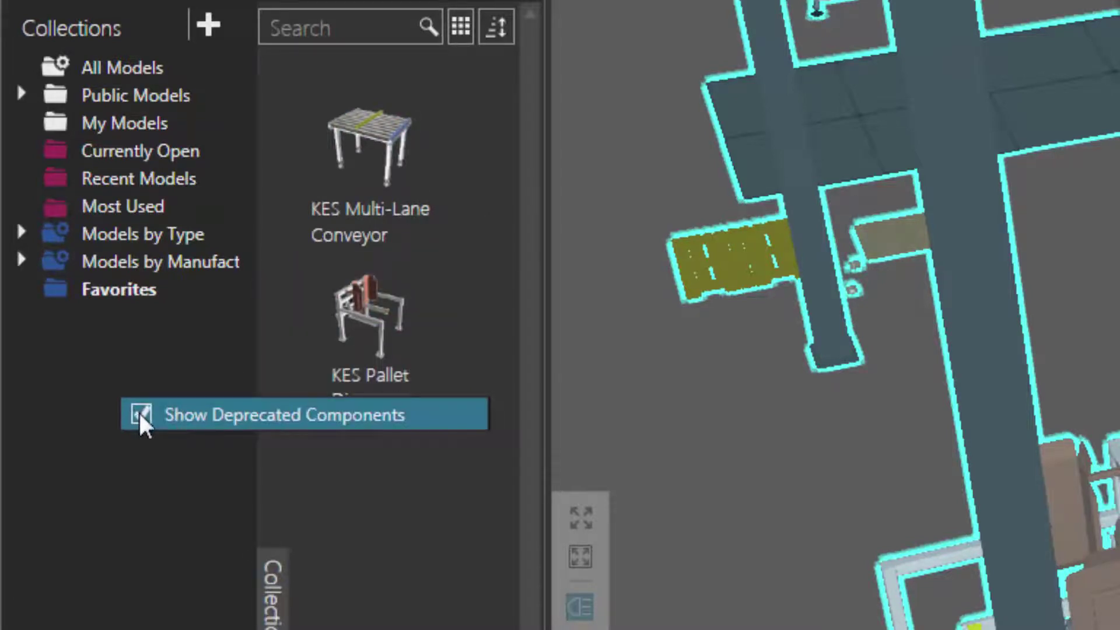
left_click(141, 415)
left_click(73, 361)
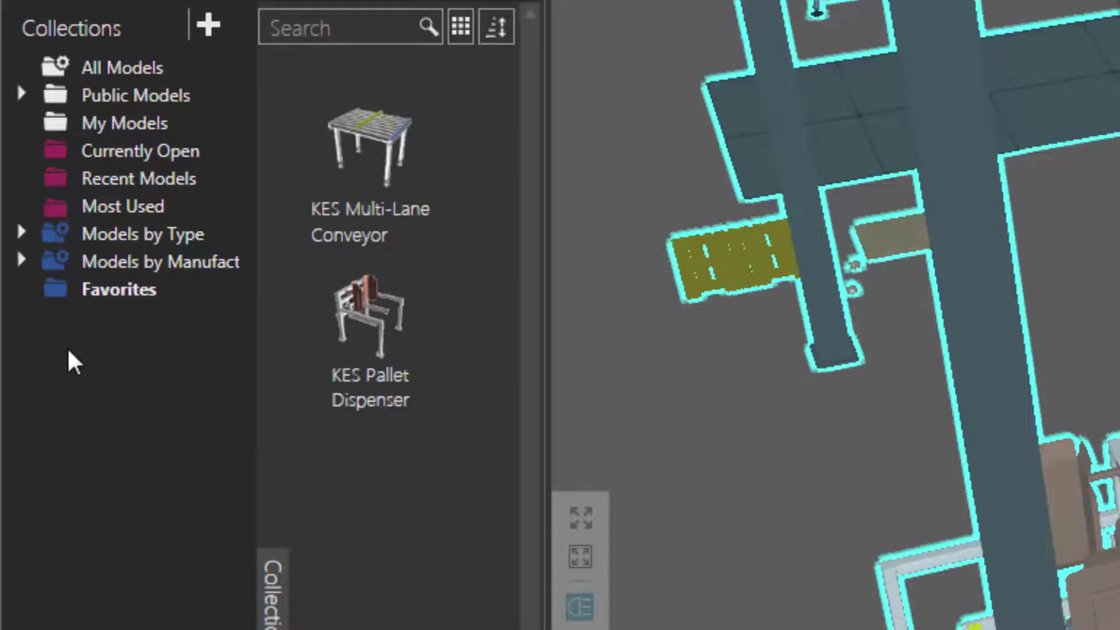
- Bookmark Basic Feeder and Shape Feeder from the Feeders models into Favorites, making four models
left_click(19, 232)
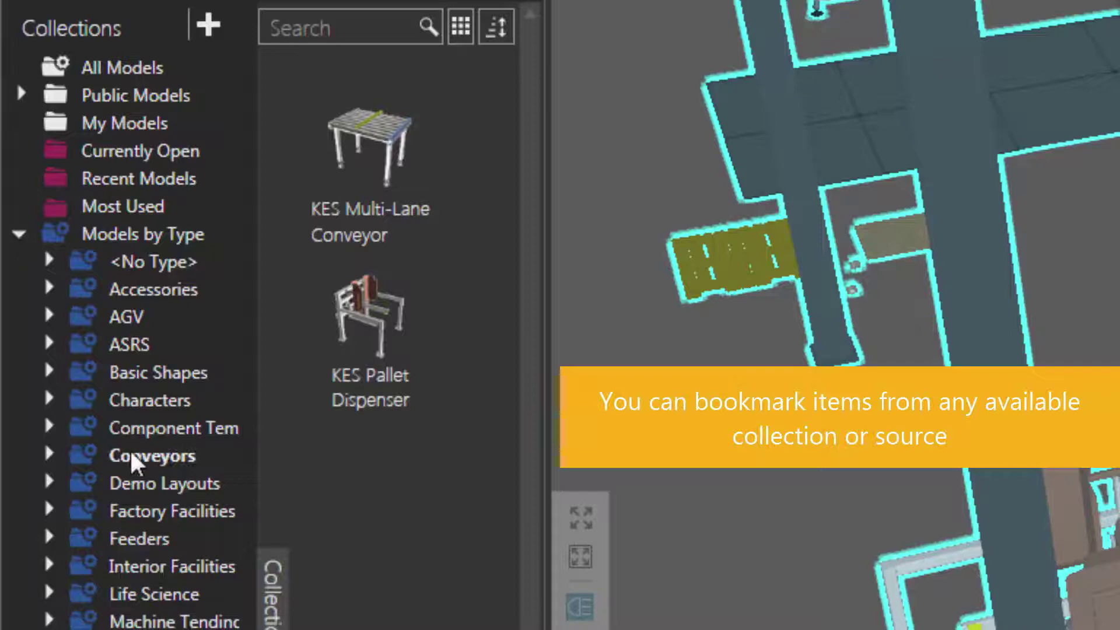
left_click(153, 543)
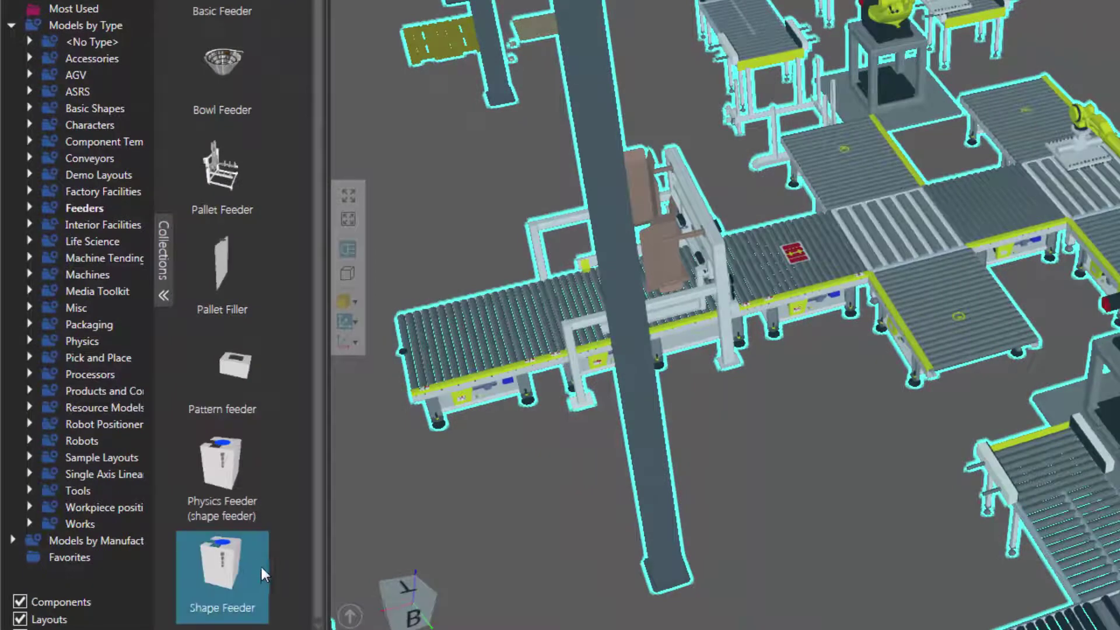
left_click(244, 555)
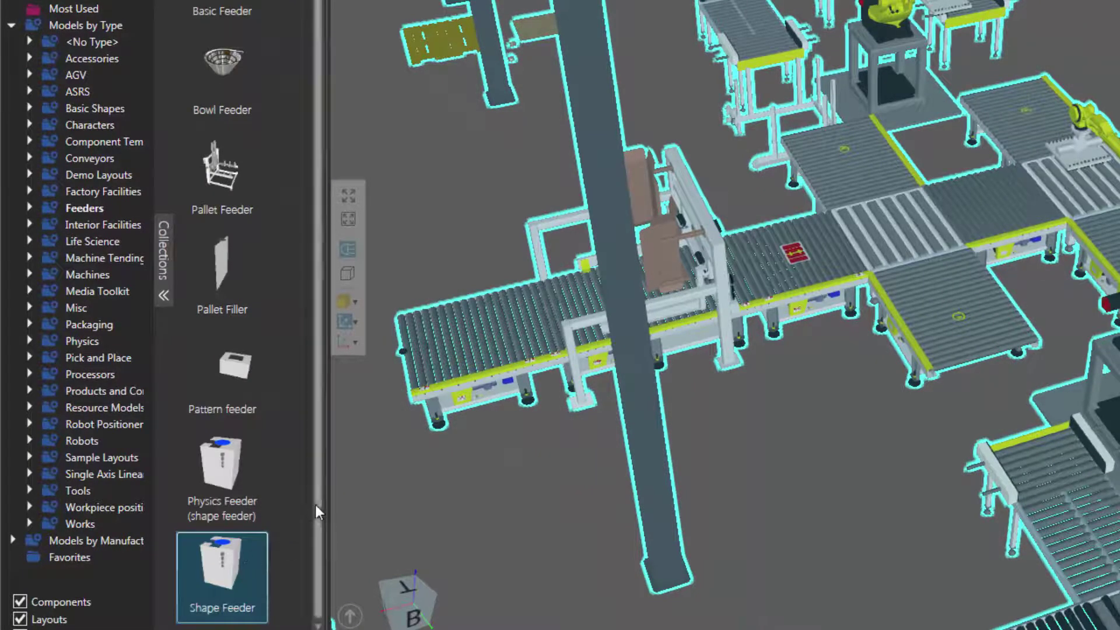
scroll(301, 315, "up", 2)
left_click(245, 64)
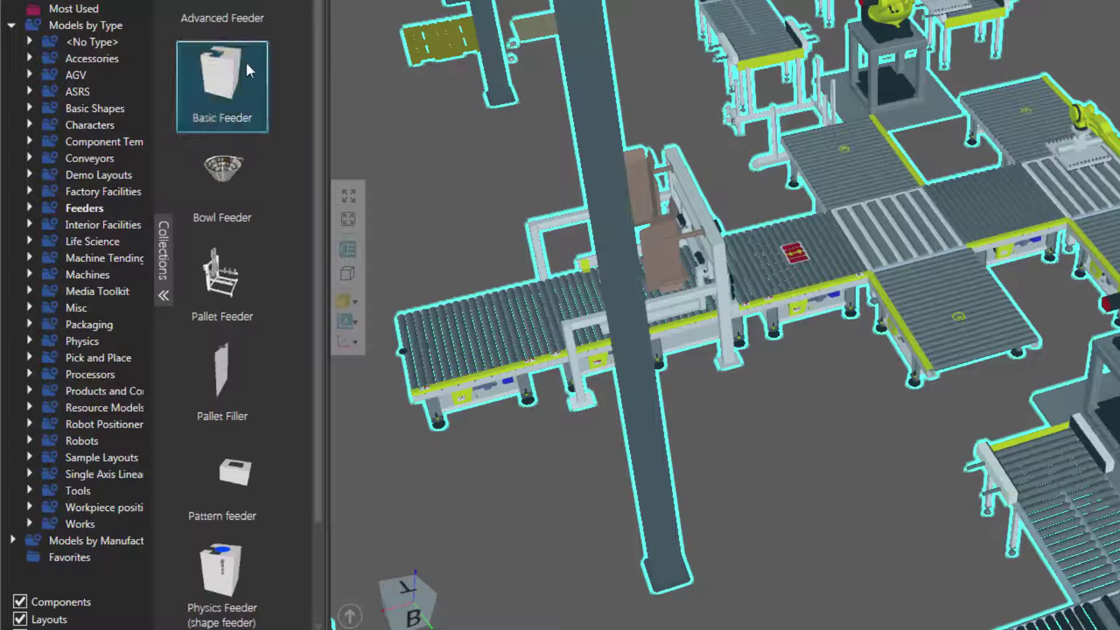
left_click_drag(212, 80, 73, 558)
left_click(73, 558)
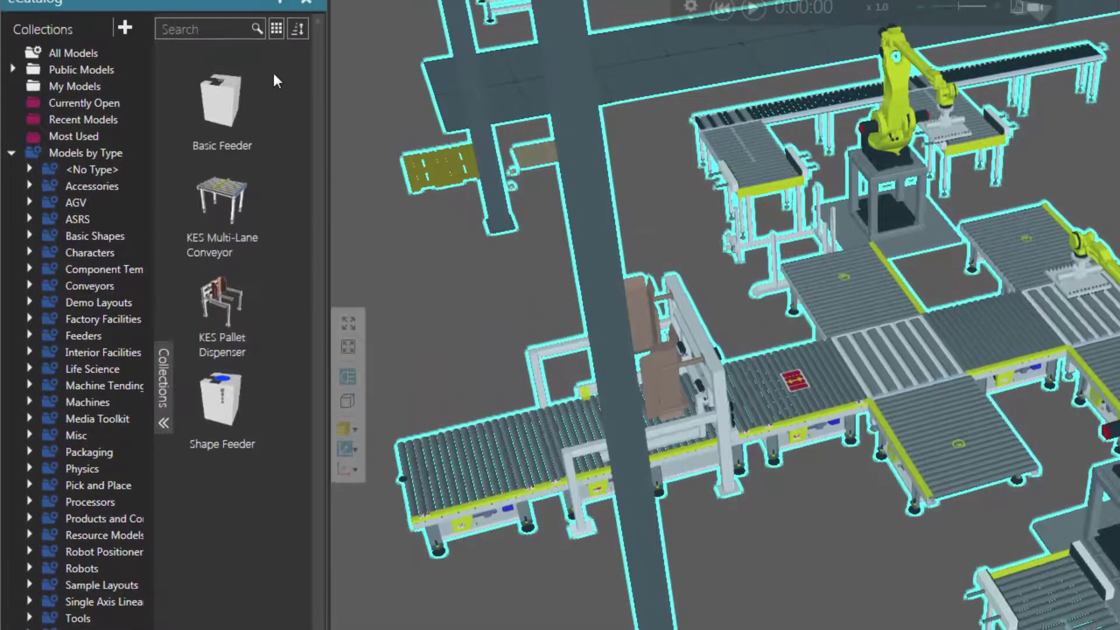
left_click(243, 420)
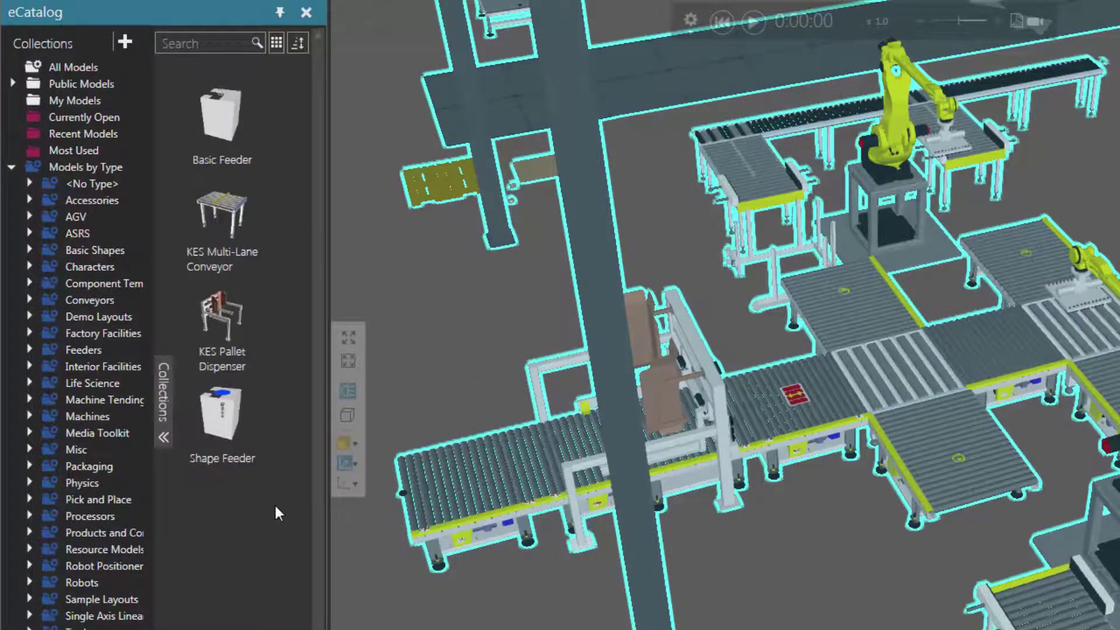
- List the built-in conveyor models under the Conveyors category
left_click(86, 300)
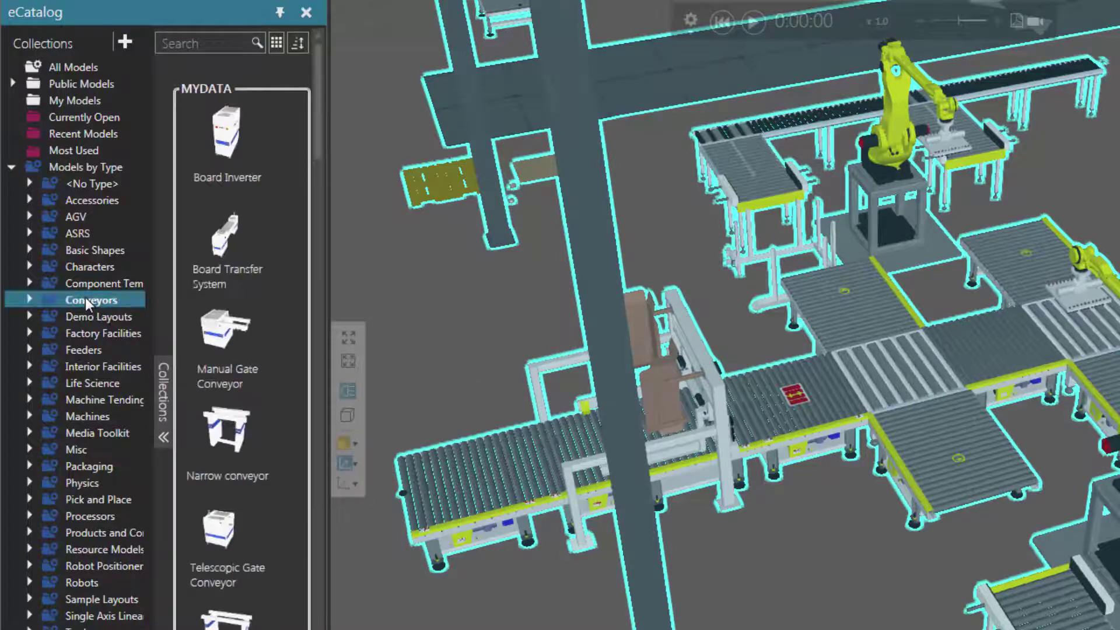
left_click(28, 300)
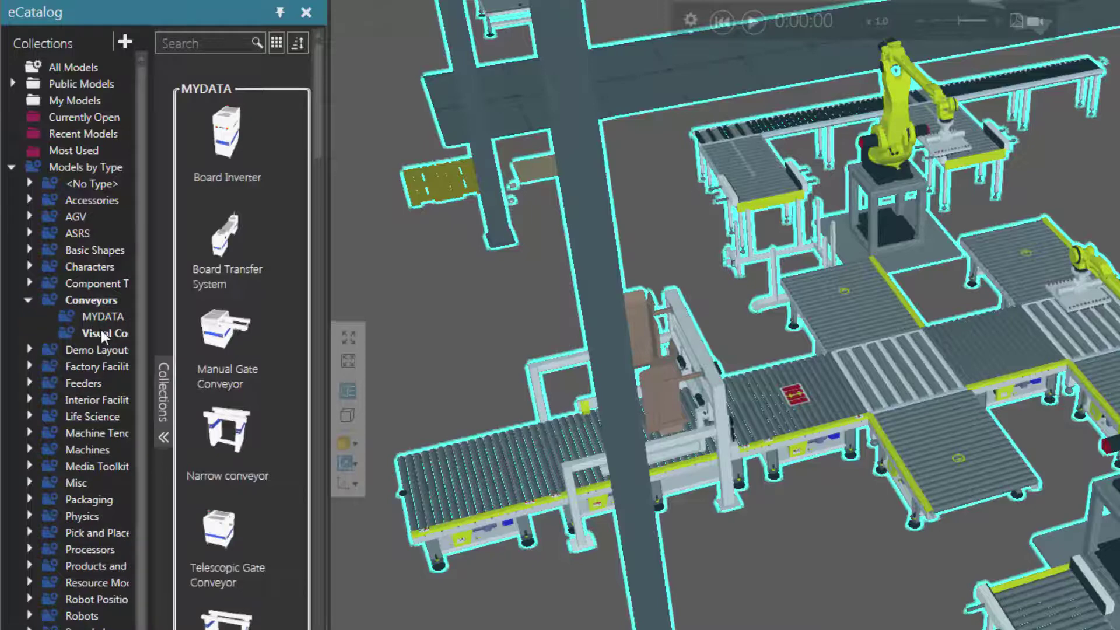
left_click(101, 331)
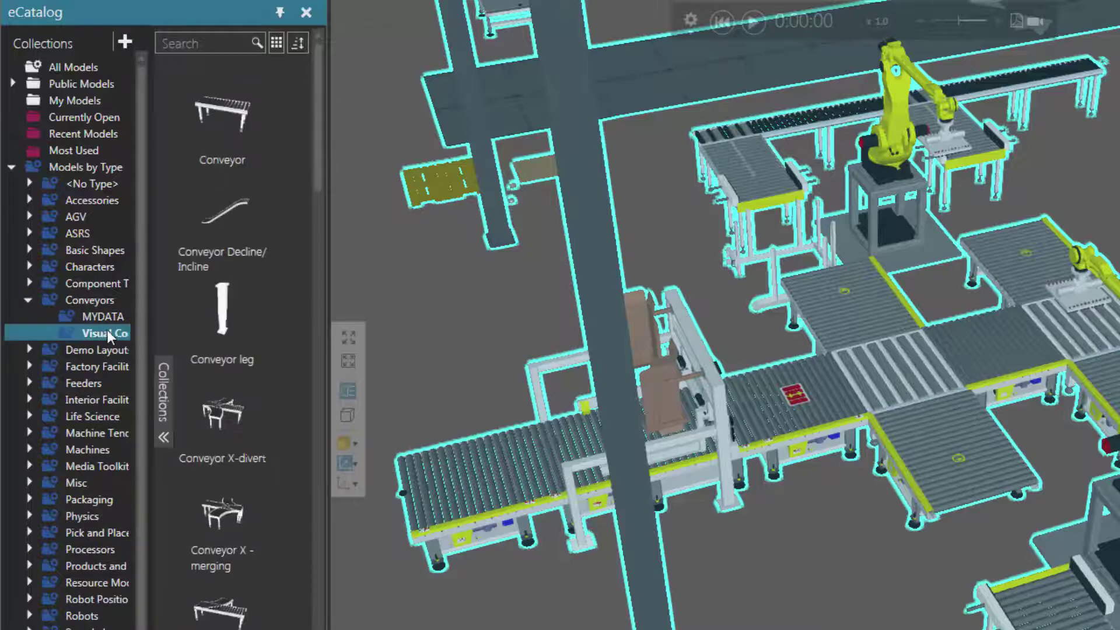
left_click(223, 106)
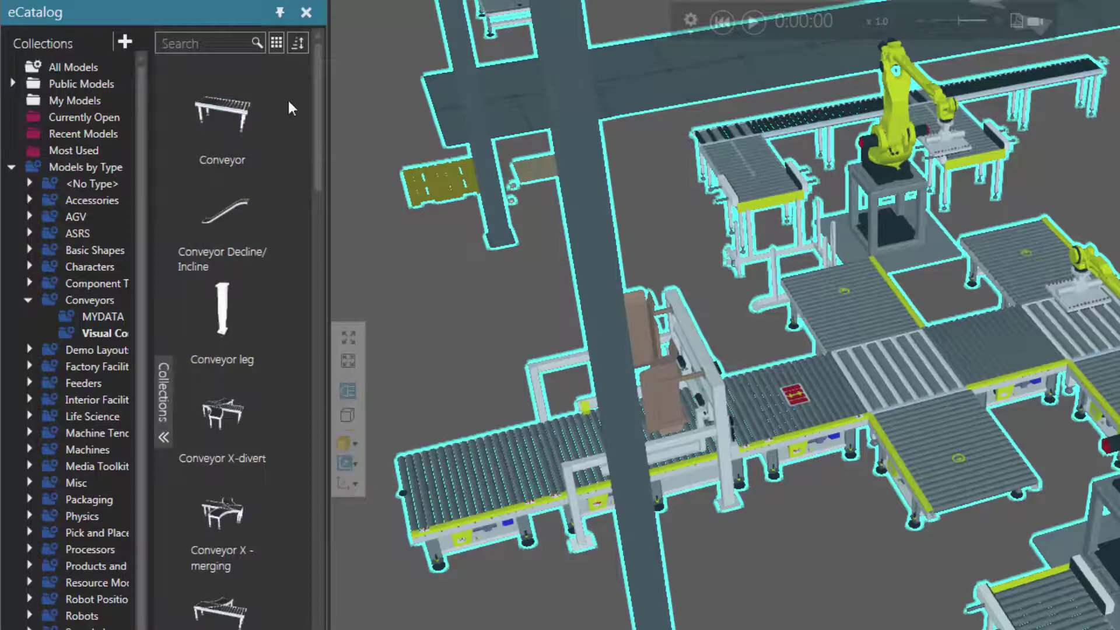
- Add Conveyor, Decline/Incline, leg, X-divert and X-merging to Favorites, then review its 9 items
left_click_drag(288, 103, 197, 559)
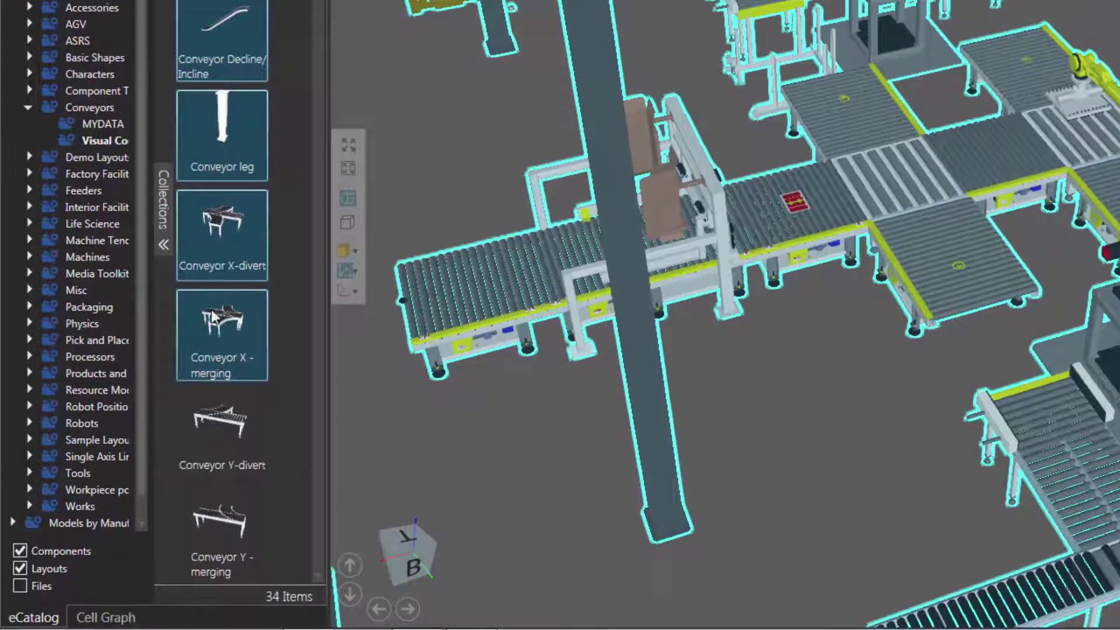
scroll(82, 399, "down", 1)
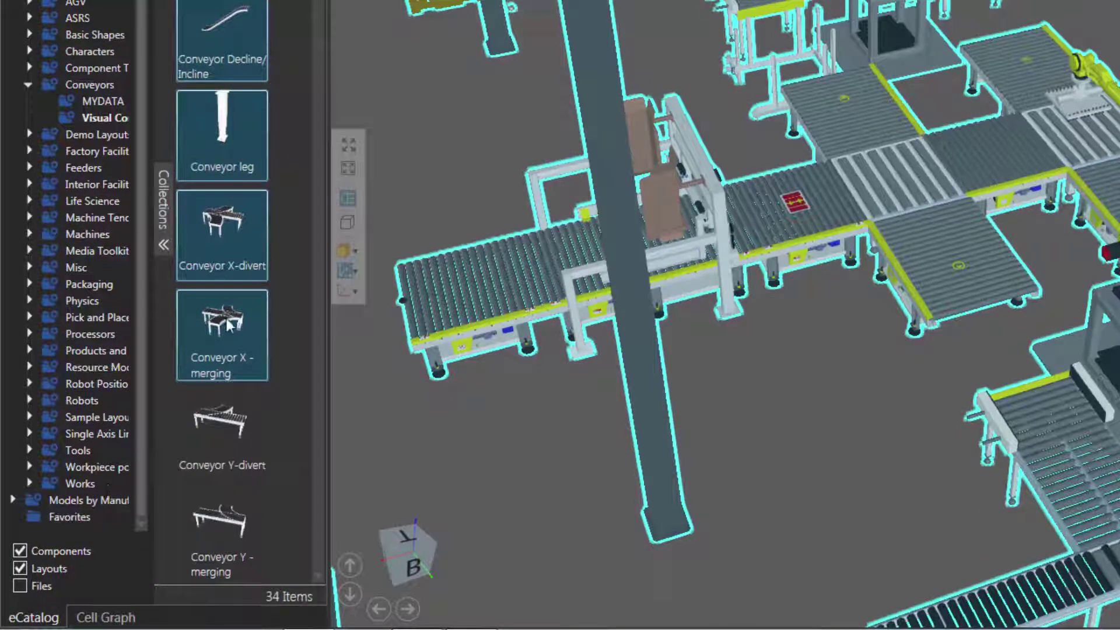
left_click_drag(229, 327, 77, 519)
left_click(77, 516)
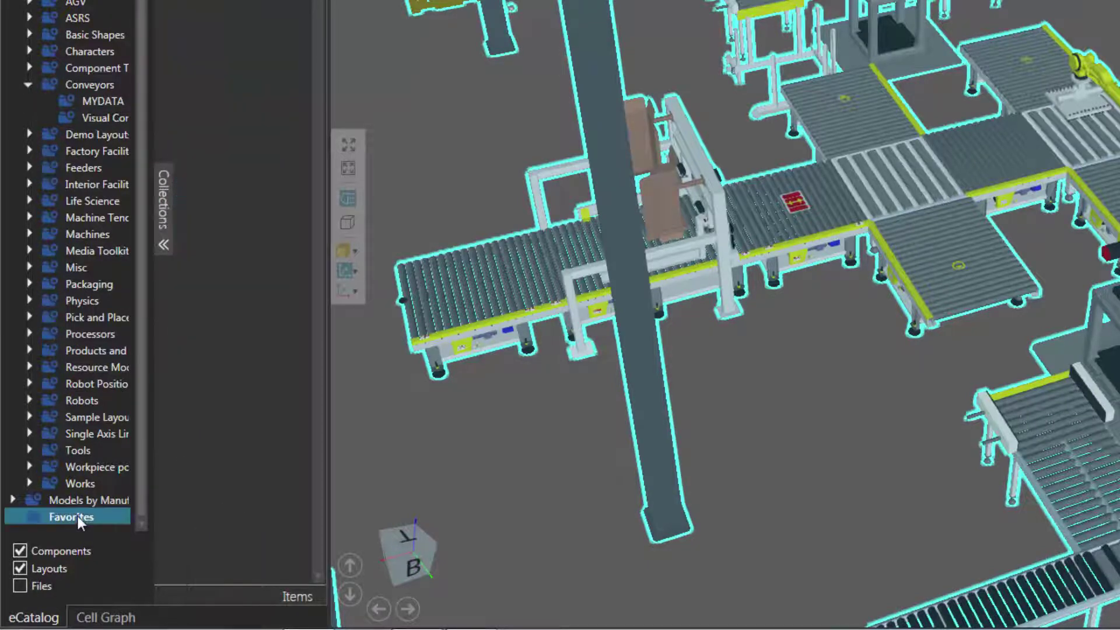
scroll(293, 20, "down", 3)
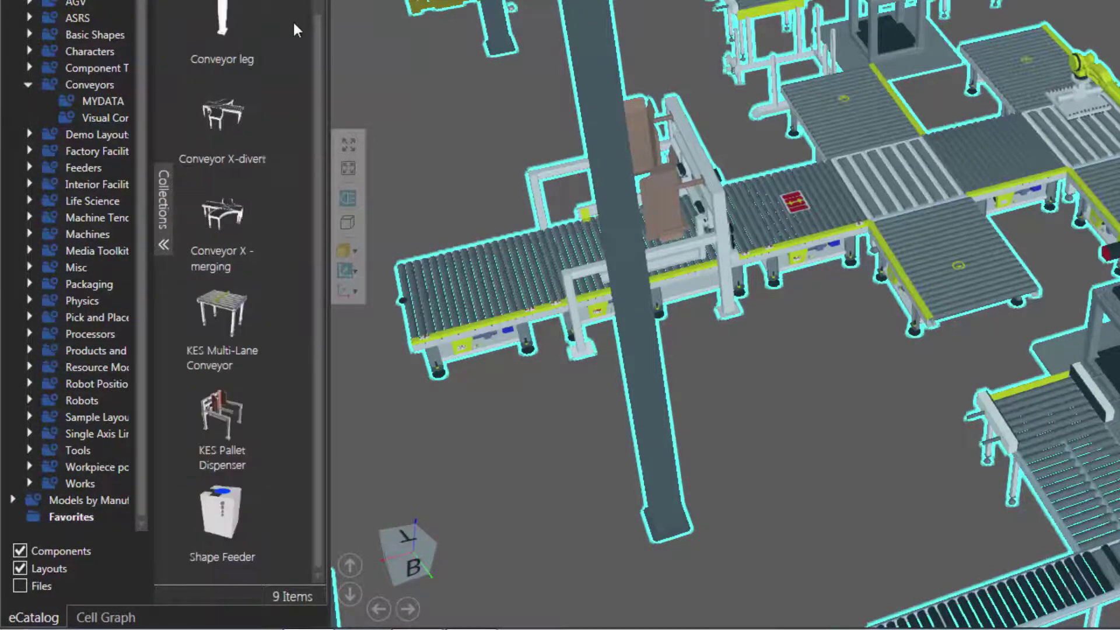
scroll(293, 20, "up", 3)
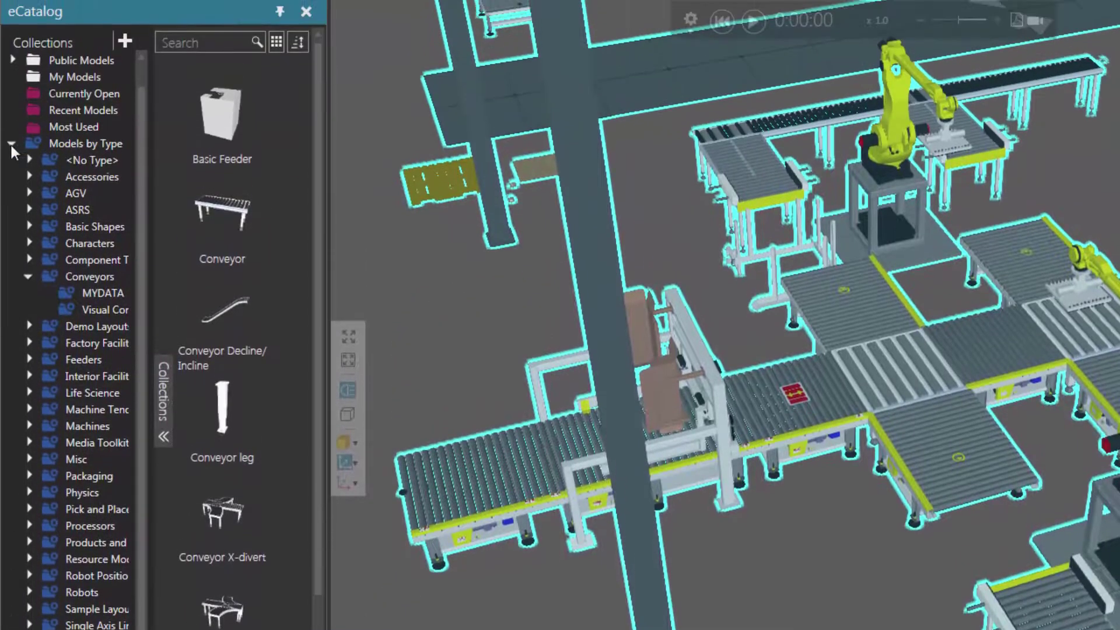
- Remove Basic Feeder from Favorites so the list now starts with Conveyor
left_click(11, 142)
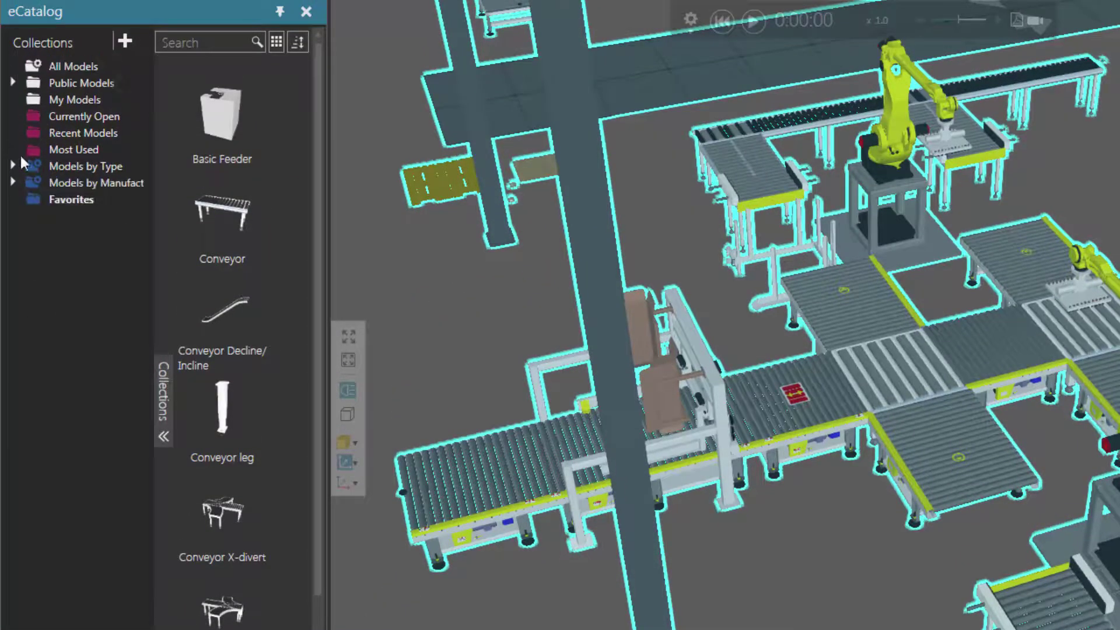
left_click(59, 198)
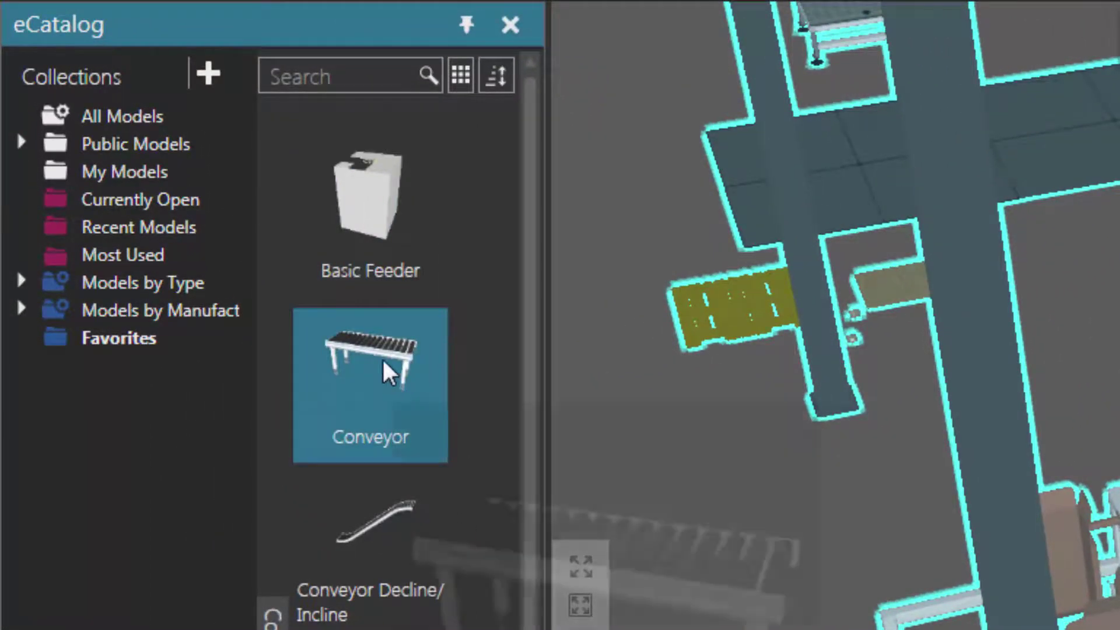
right_click(362, 215)
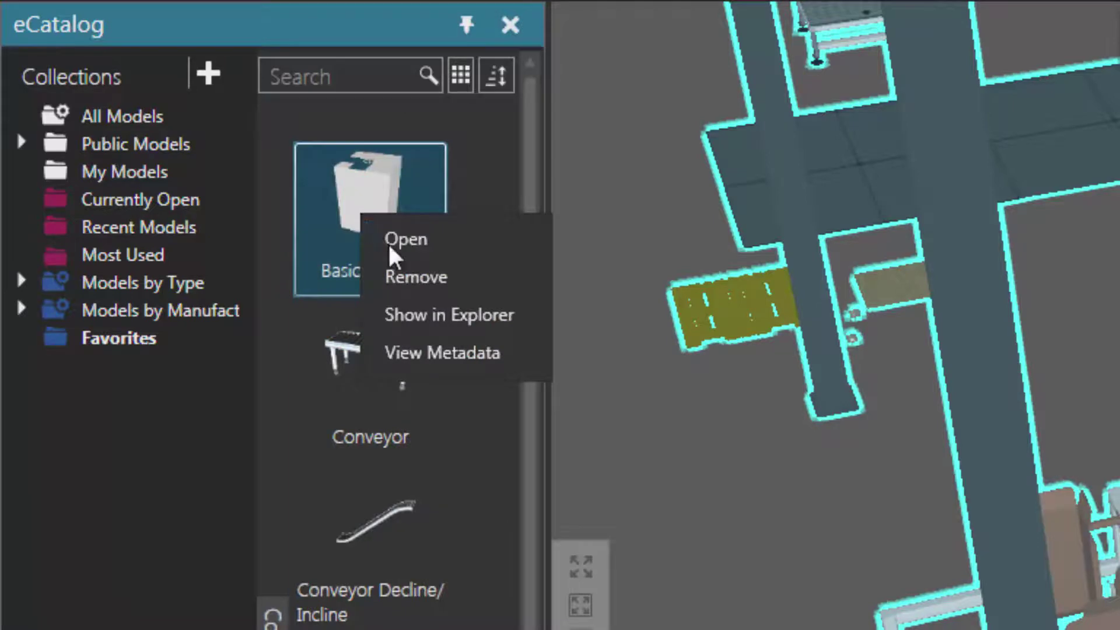
left_click(459, 277)
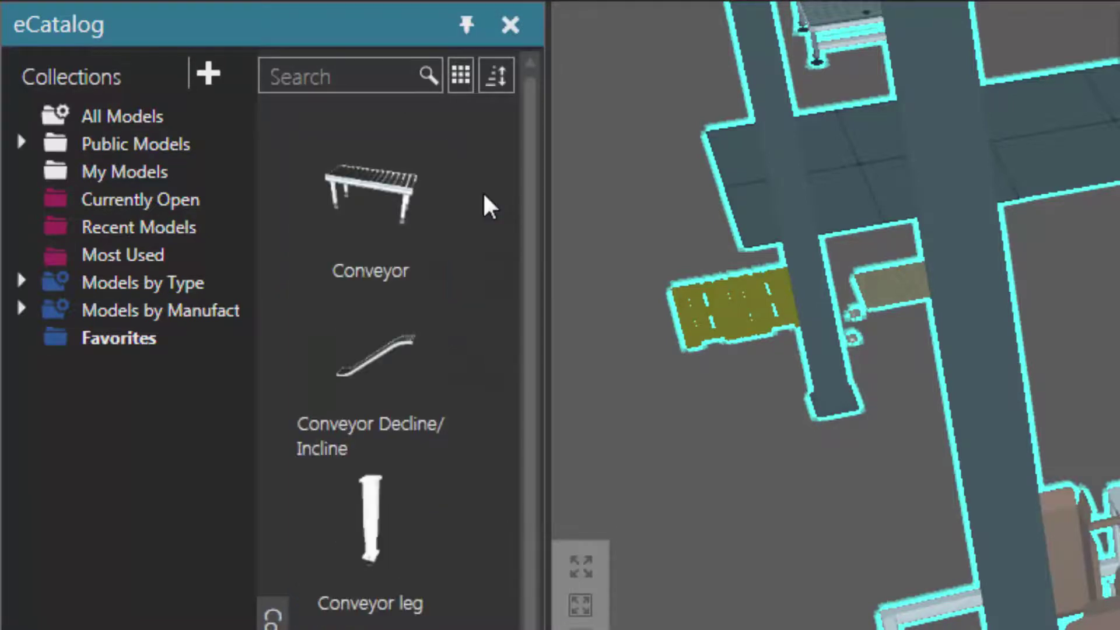
- Delete the Favorites collection from the Collections tree, leaving only built-in collections
right_click(112, 340)
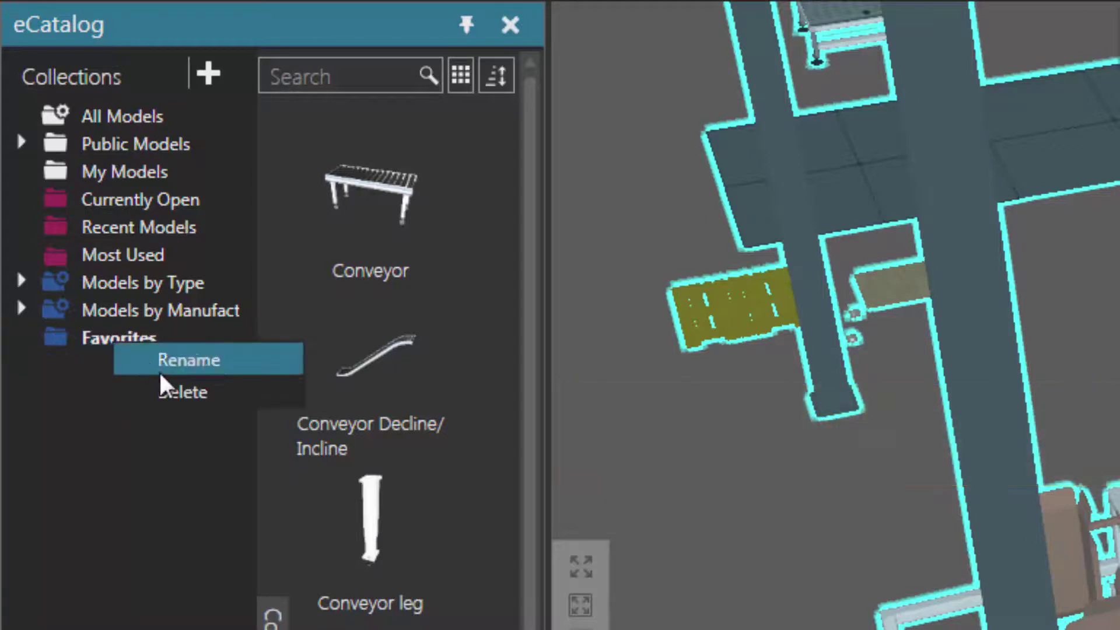
left_click(219, 394)
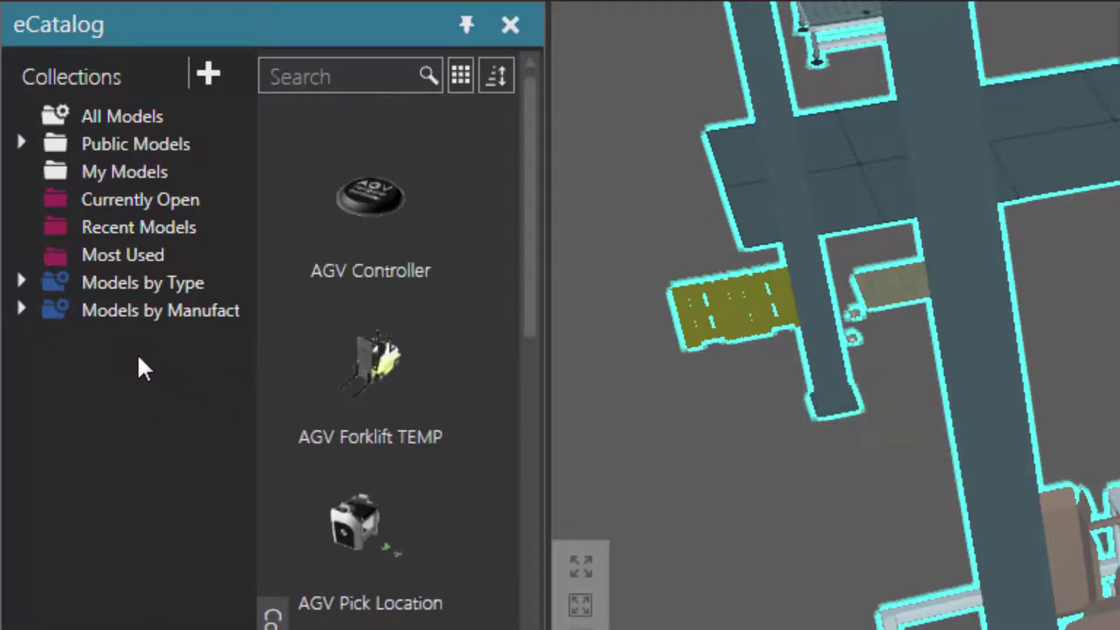